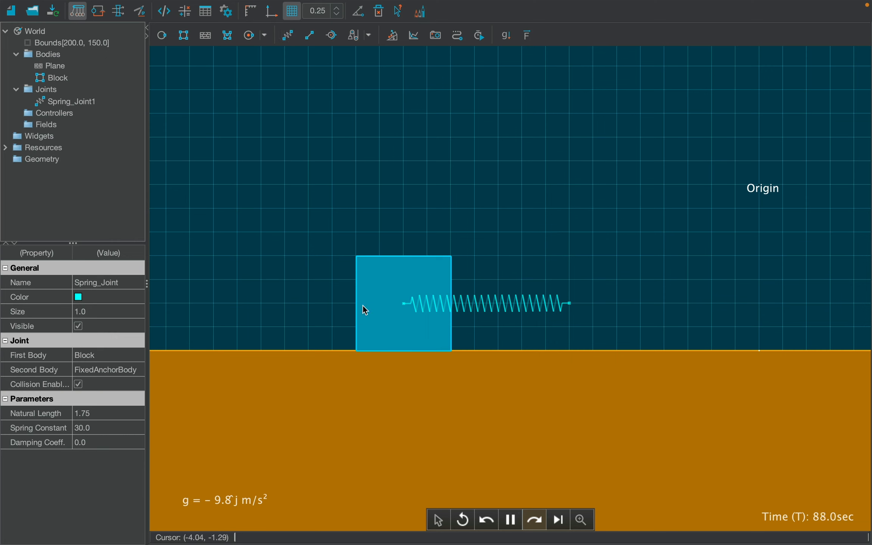
# Step: Pull the block away from the spring's fixed anchor in the running simulation, and deselect it
pyautogui.click(363, 304)
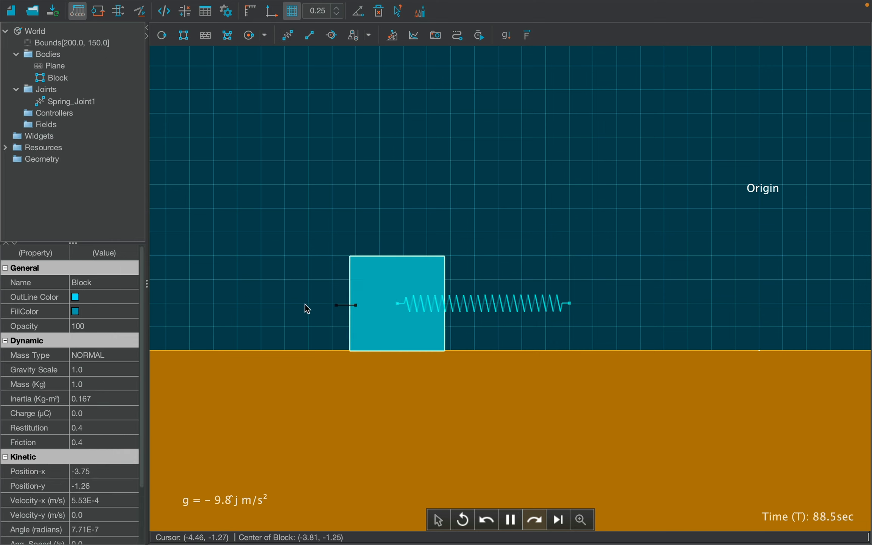
pyautogui.click(205, 255)
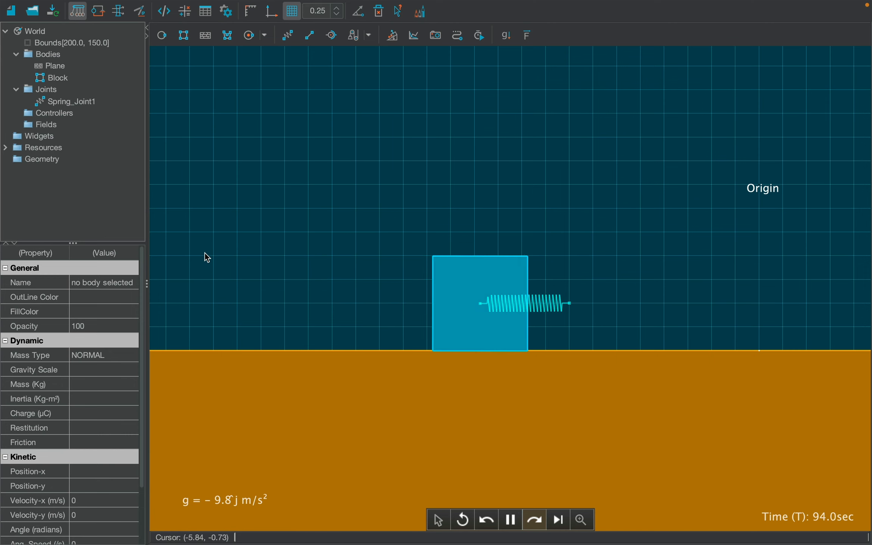
# Step: Change the color of the spring joint to yellow
pyautogui.click(540, 299)
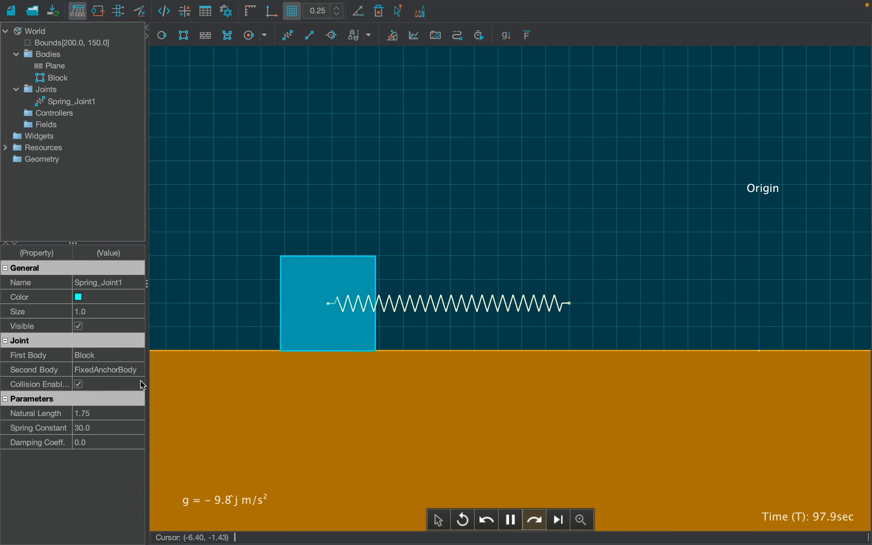
pyautogui.click(108, 297)
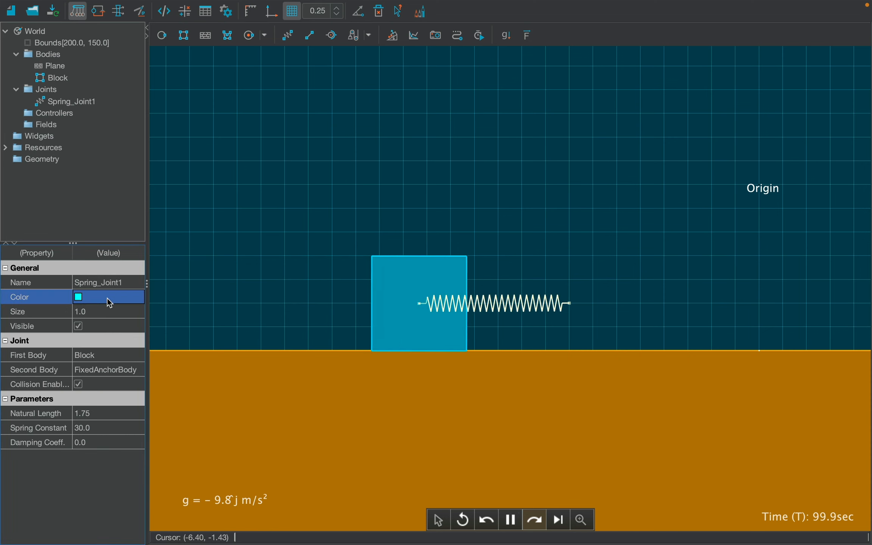
pyautogui.click(108, 298)
pyautogui.click(140, 297)
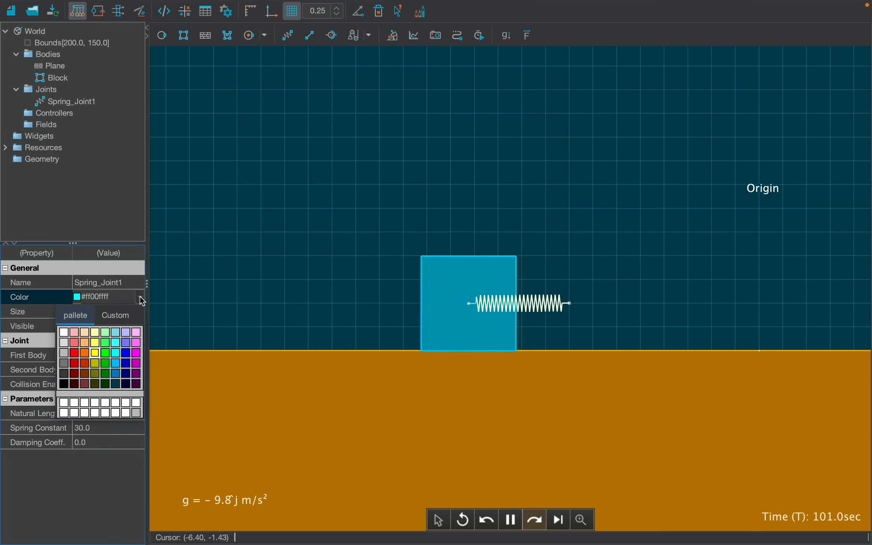
pyautogui.click(95, 352)
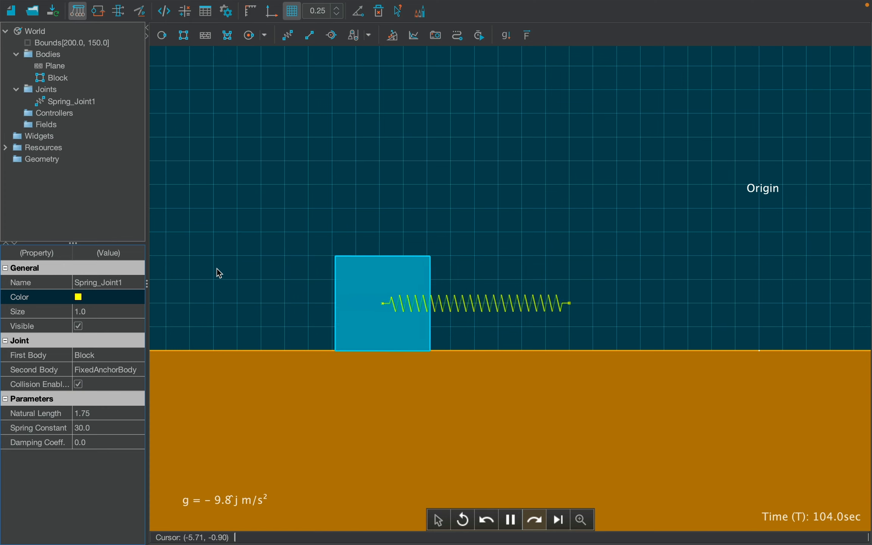
# Step: Set the size of the yellow spring joint to 2
pyautogui.click(556, 304)
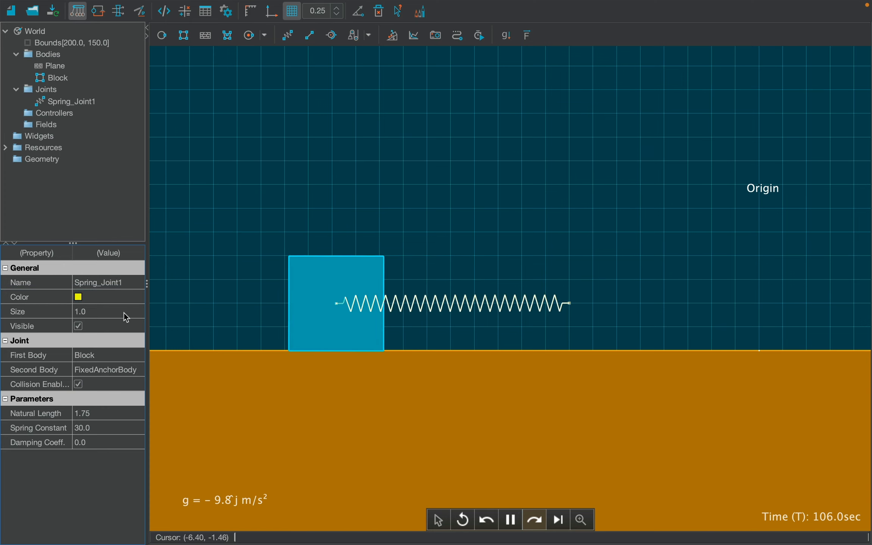
pyautogui.click(124, 312)
pyautogui.write('2')
pyautogui.press('Return')
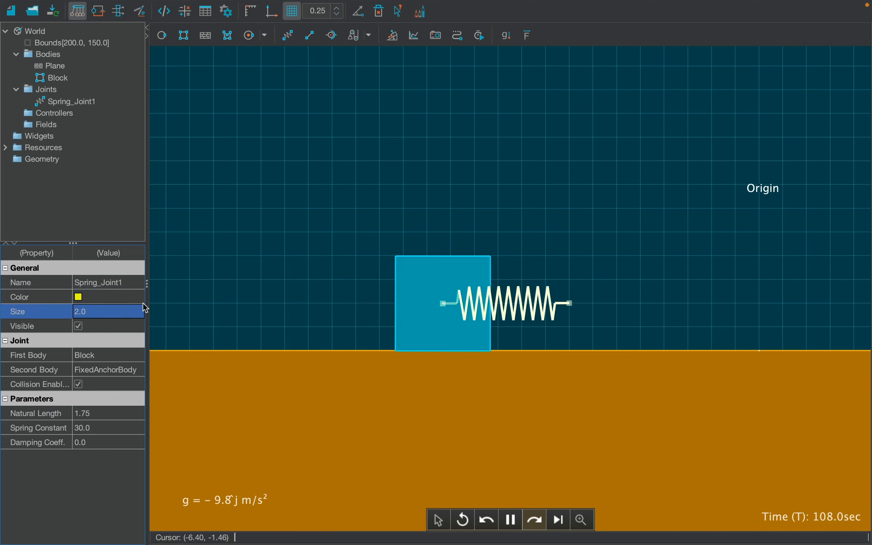
# Step: Hide the spring joint and make it visible again
pyautogui.click(353, 140)
pyautogui.click(517, 308)
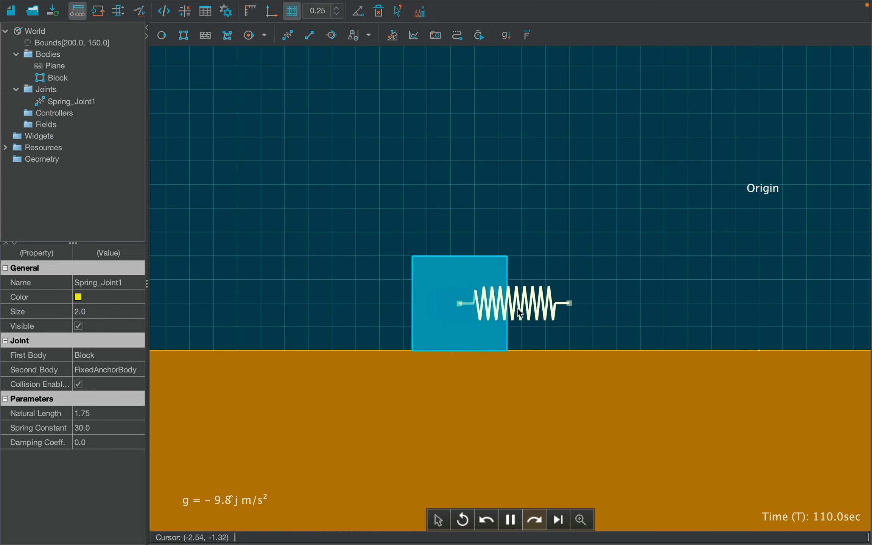
pyautogui.click(79, 326)
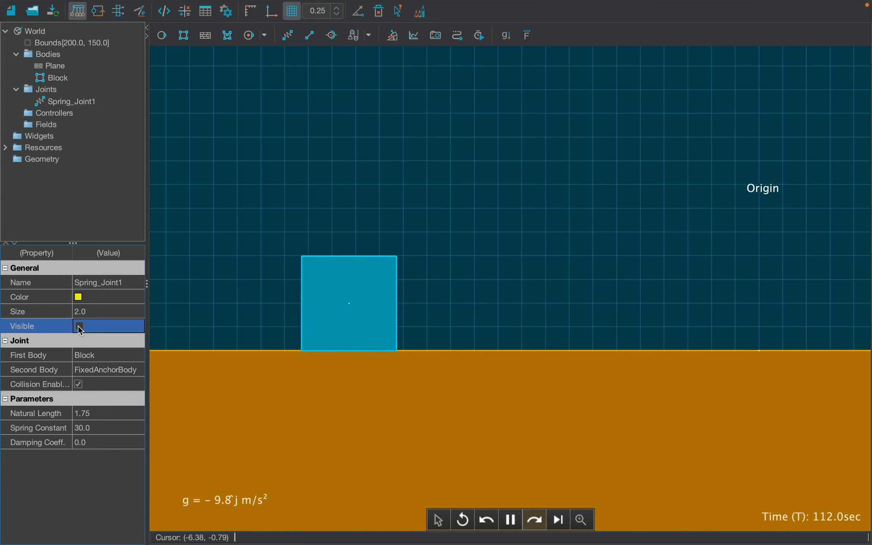
pyautogui.click(79, 326)
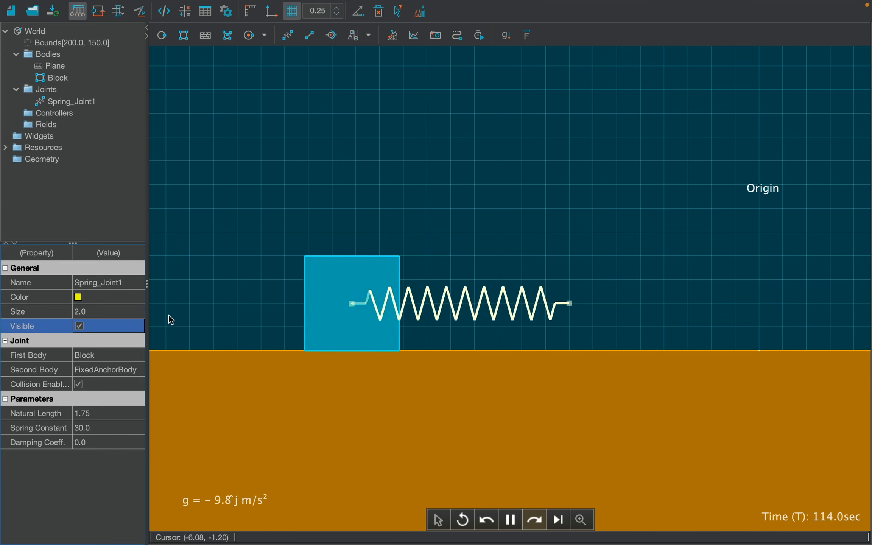
# Step: Set the spring joint's natural length to 3 and its spring constant to 10
pyautogui.click(98, 411)
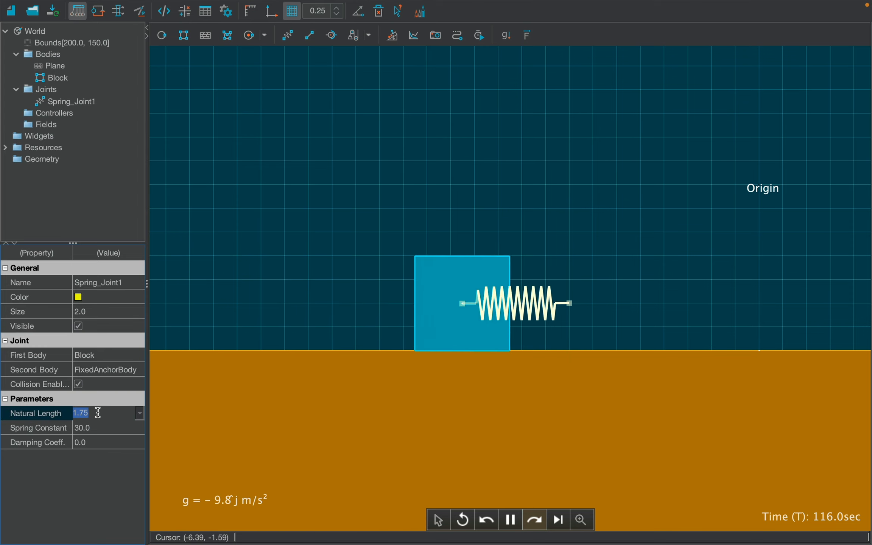
pyautogui.write('3')
pyautogui.press('Return')
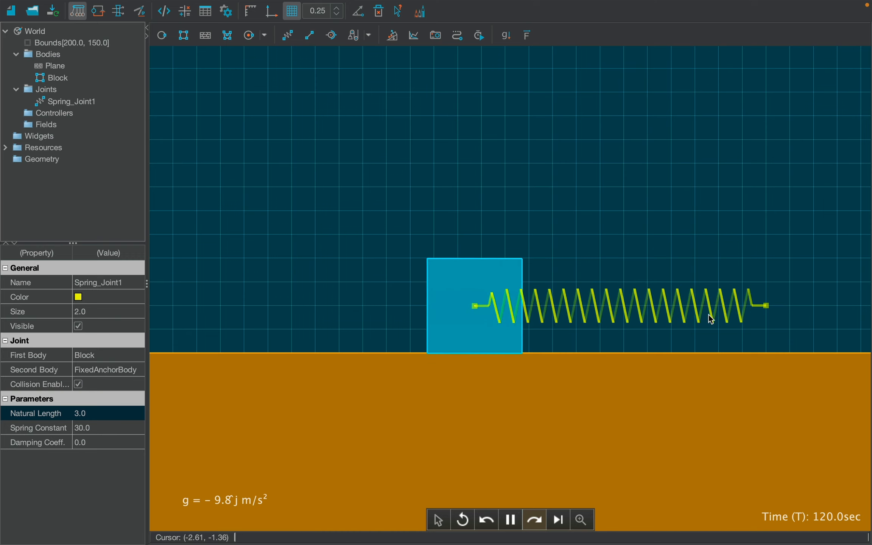
pyautogui.click(112, 427)
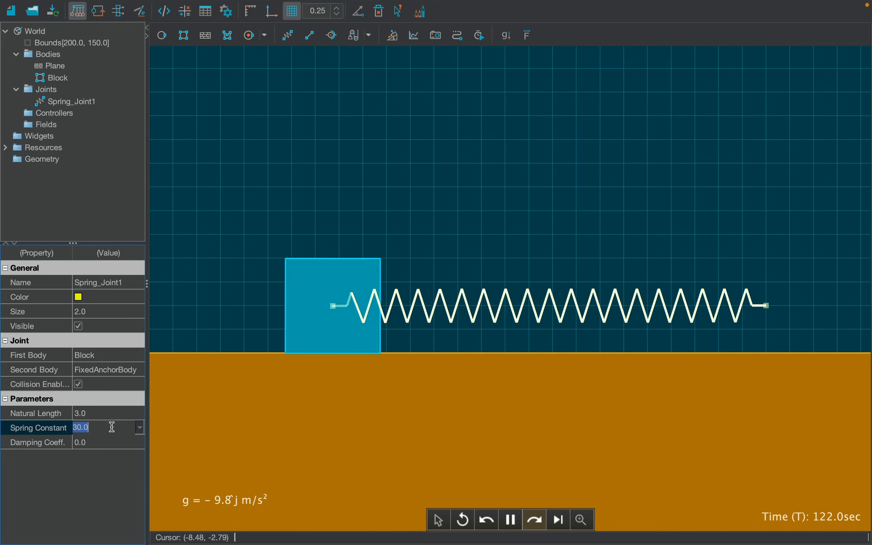
pyautogui.write('10')
pyautogui.press('Return')
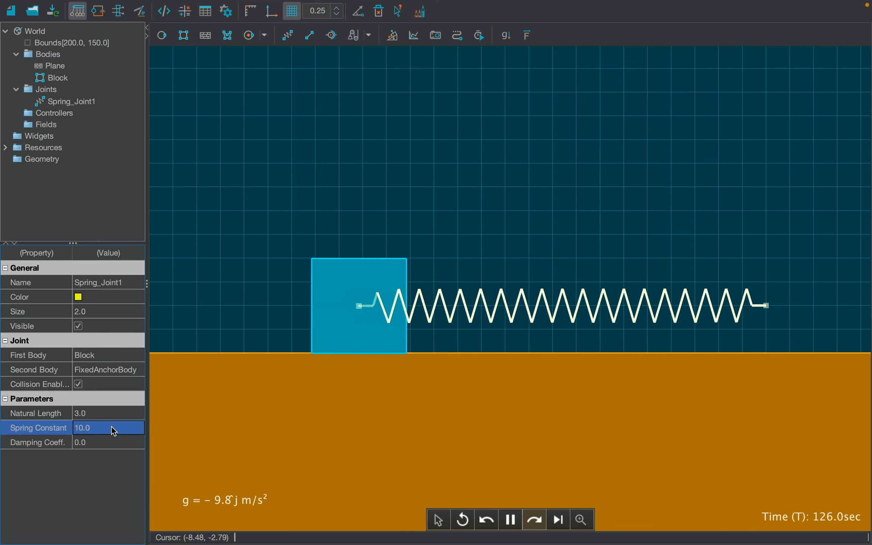
# Step: Set the spring joint's damping coefficient to 0.8 and deselect the spring
pyautogui.click(102, 441)
pyautogui.click(102, 442)
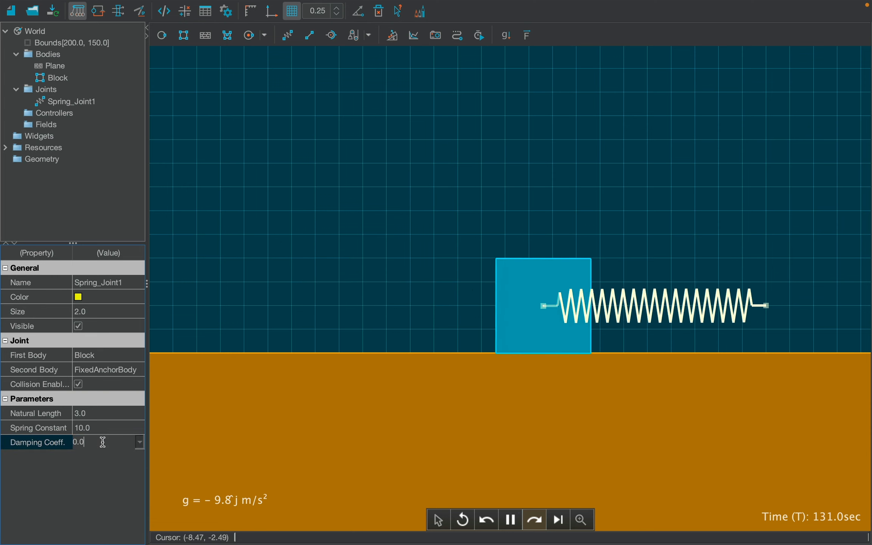
pyautogui.press('BackSpace')
pyautogui.write('8')
pyautogui.press('Return')
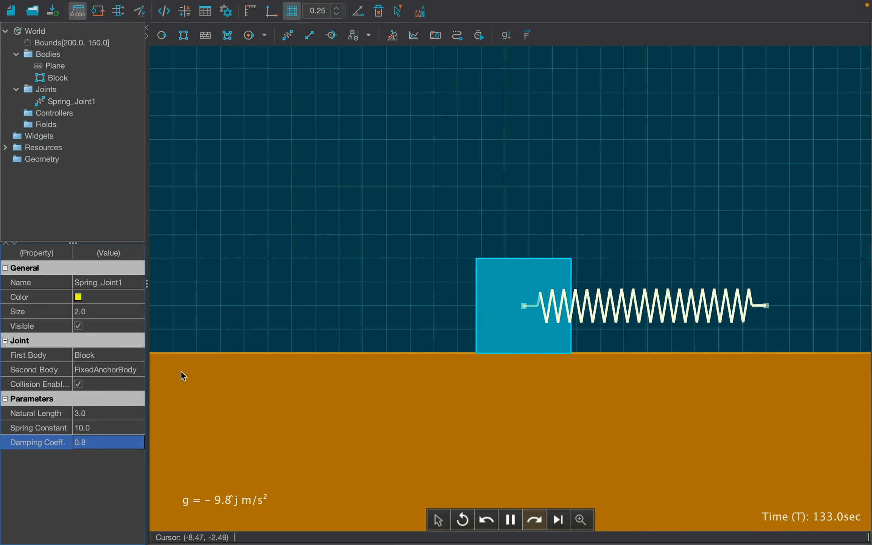
pyautogui.click(203, 307)
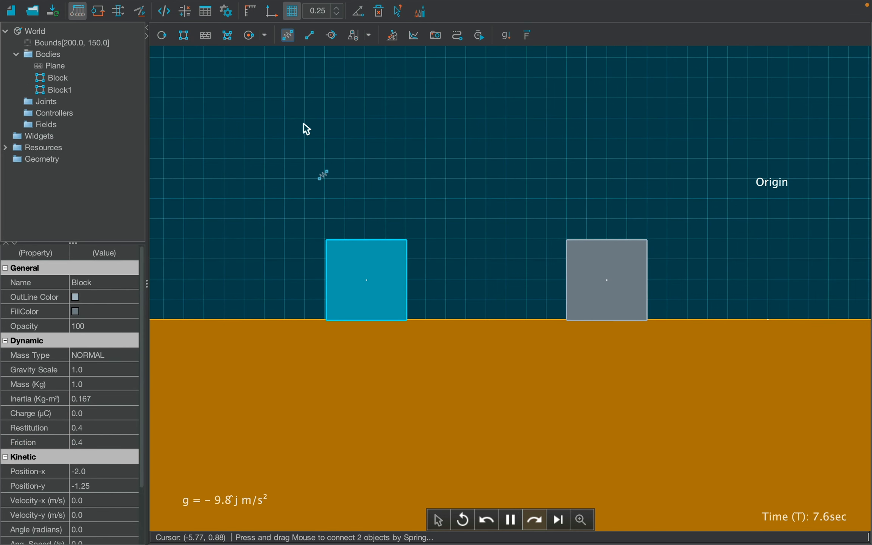
# Step: Connect the cyan and grey blocks with a spring joint, and pull the grey block away to stretch the spring
pyautogui.moveTo(369, 277); pyautogui.dragTo(547, 276)
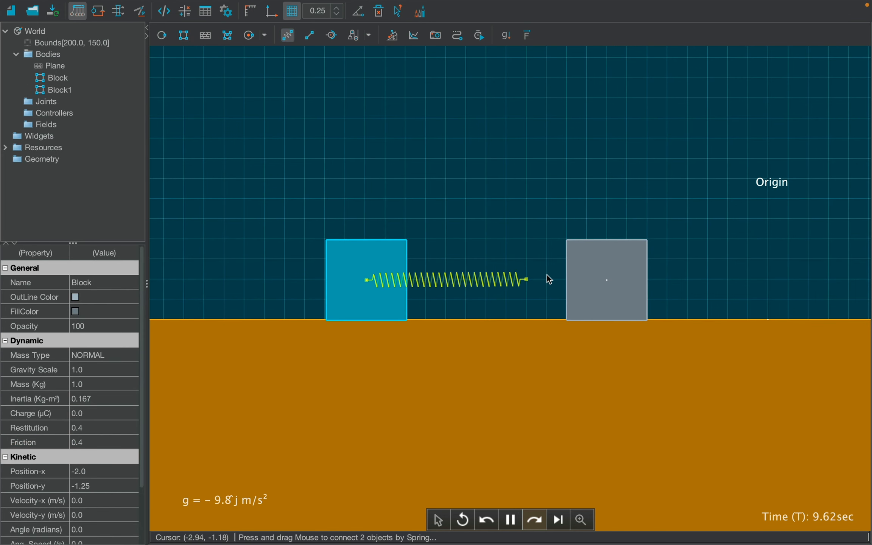
pyautogui.moveTo(600, 281); pyautogui.dragTo(869, 280)
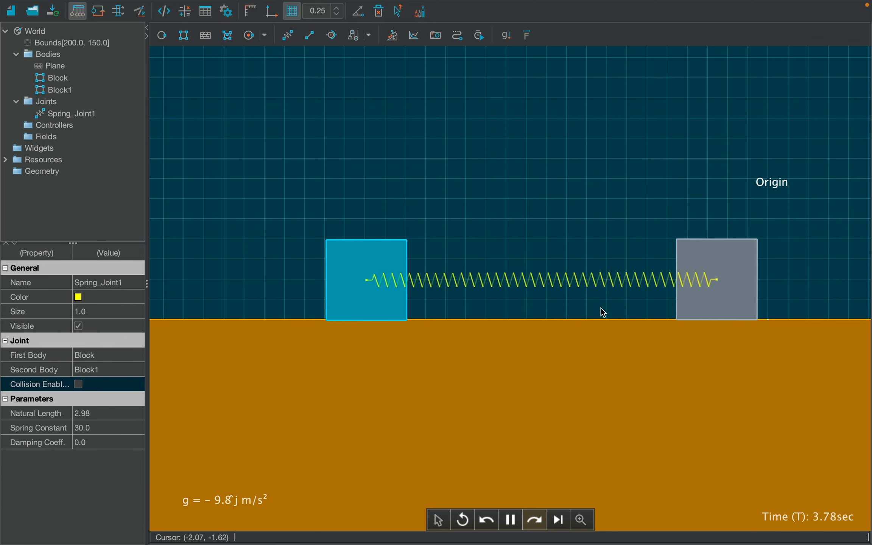
pyautogui.moveTo(601, 308); pyautogui.dragTo(867, 293)
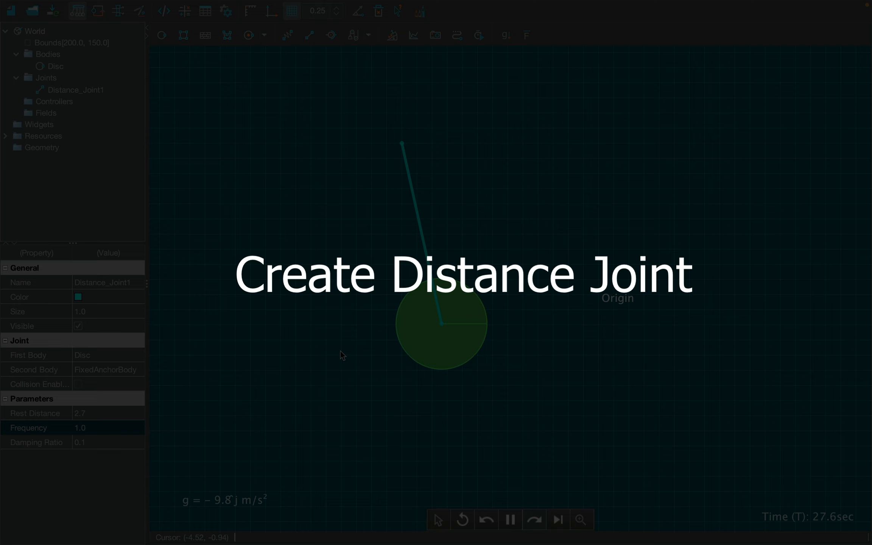
pyautogui.click(369, 372)
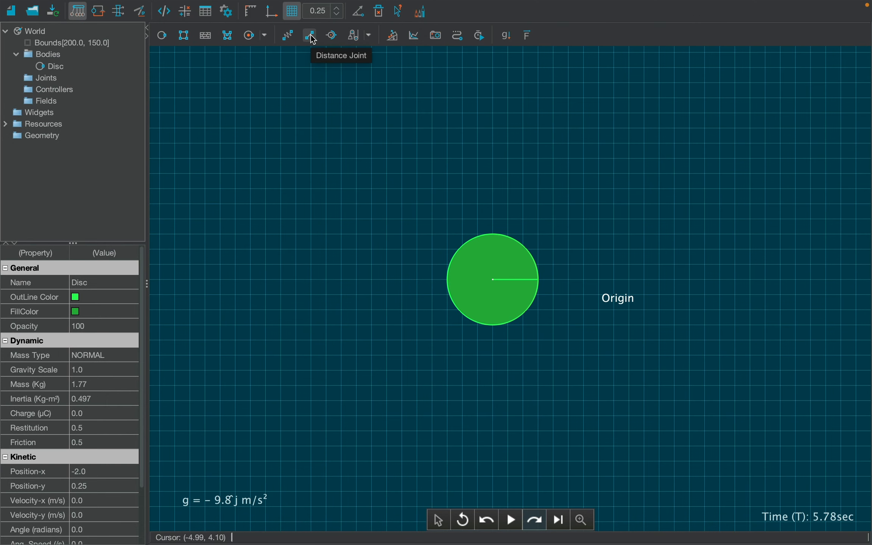
# Step: Attach the disc's centre to a fixed anchor above and left of it with a distance joint about 2.7 m long
pyautogui.moveTo(494, 274); pyautogui.dragTo(402, 143)
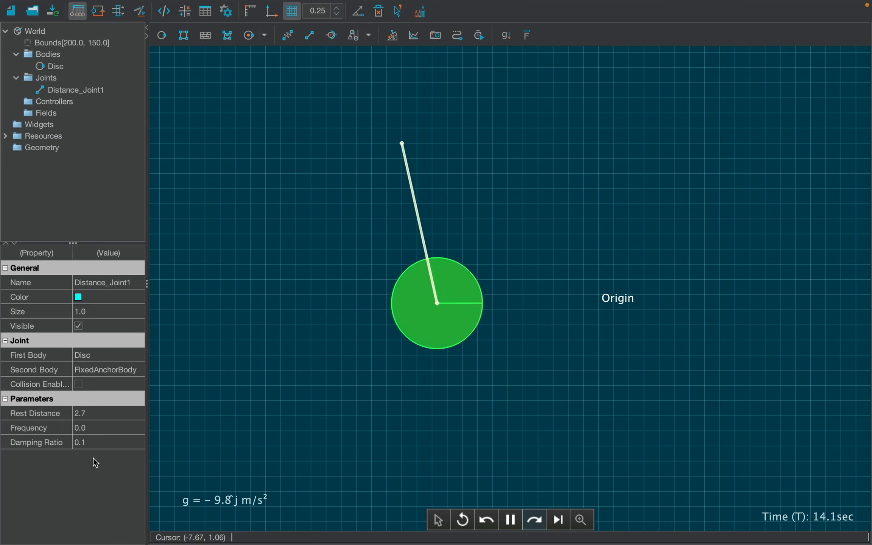
# Step: Set the distance joint's frequency to 10 and deselect the joint
pyautogui.click(129, 429)
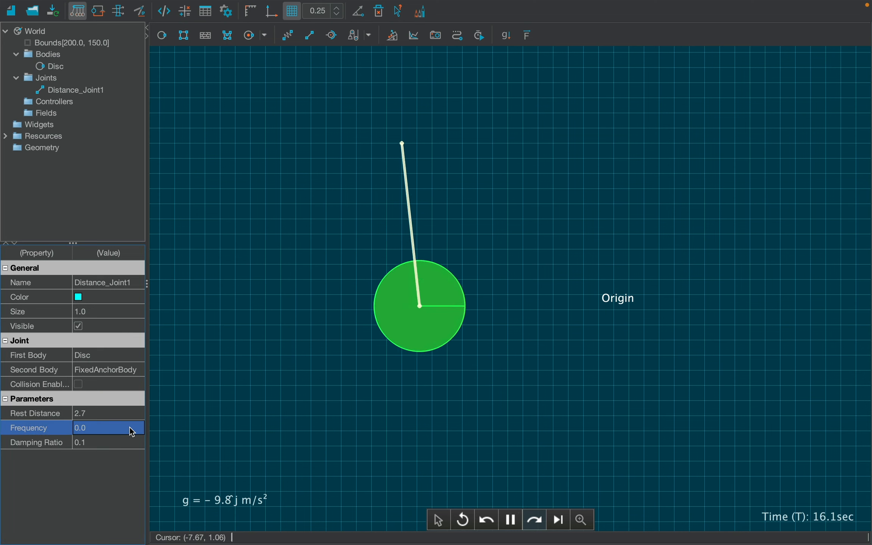
pyautogui.click(129, 427)
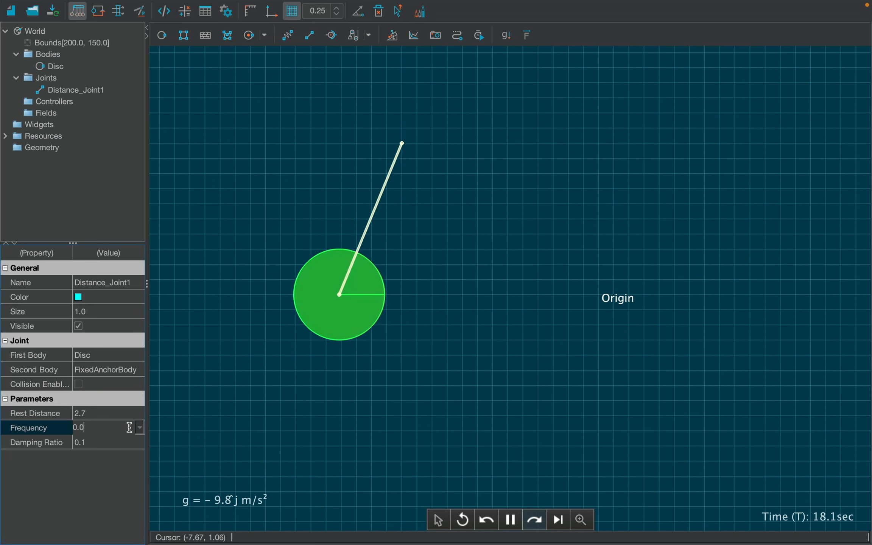
pyautogui.press('BackSpace')
pyautogui.press('BackSpace')
pyautogui.press('BackSpace')
pyautogui.write('10')
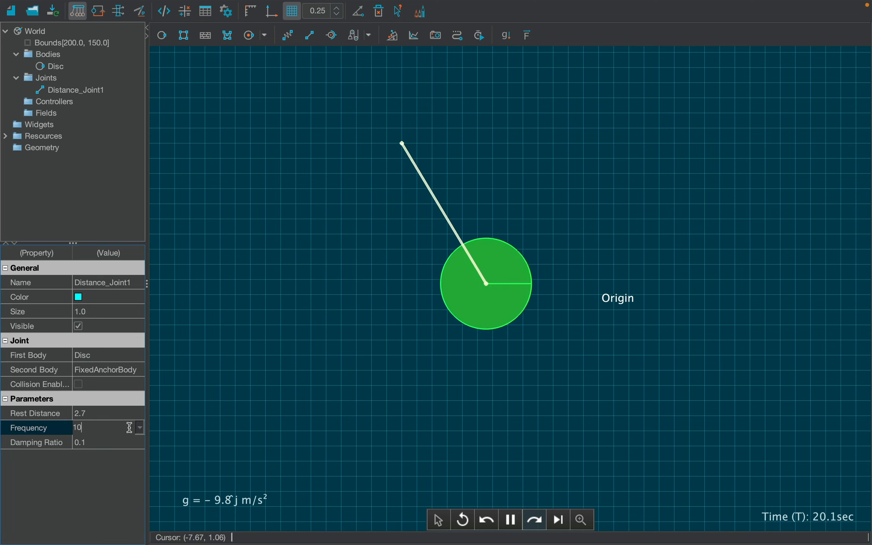
pyautogui.press('Return')
pyautogui.click(272, 420)
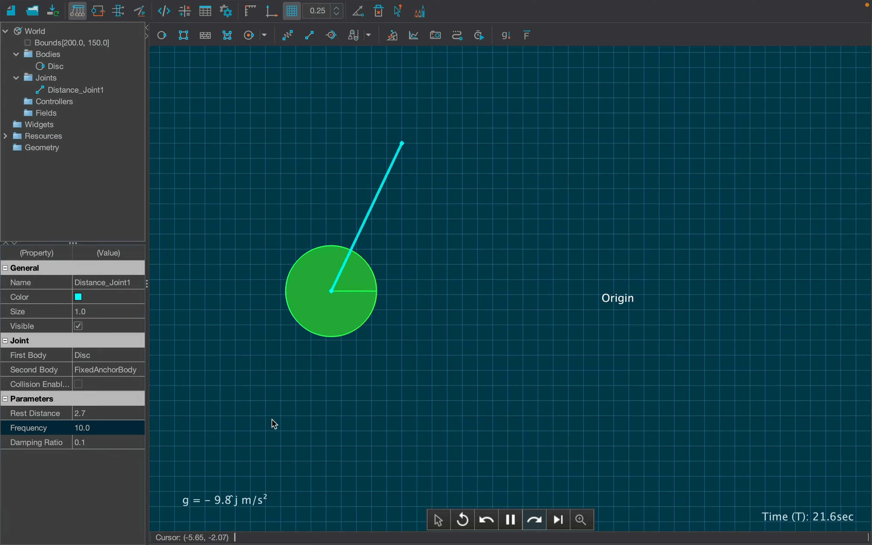
# Step: Set the frequency of the disc's distance joint to 1
pyautogui.click(403, 144)
pyautogui.click(86, 429)
pyautogui.write('1')
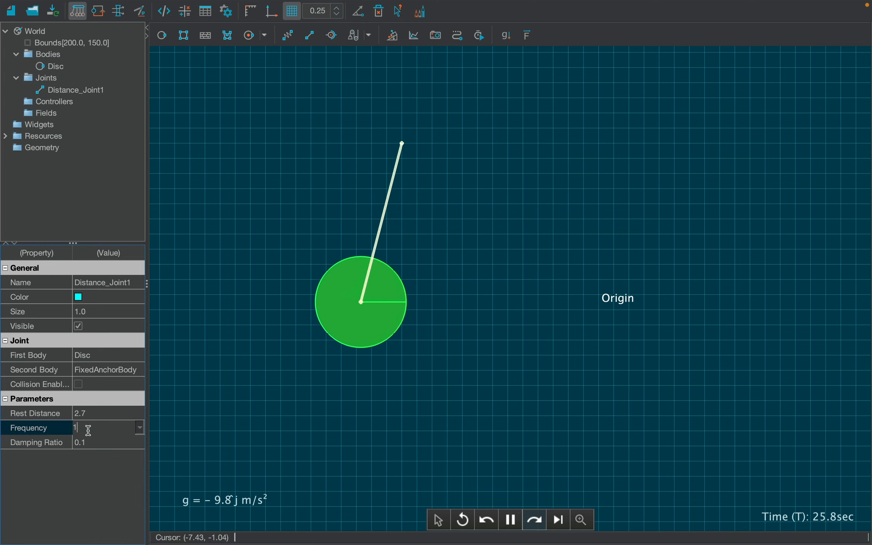
pyautogui.press('Return')
# Step: Pull the hanging disc downward against its distance joint and release it
pyautogui.click(340, 351)
pyautogui.click(367, 333)
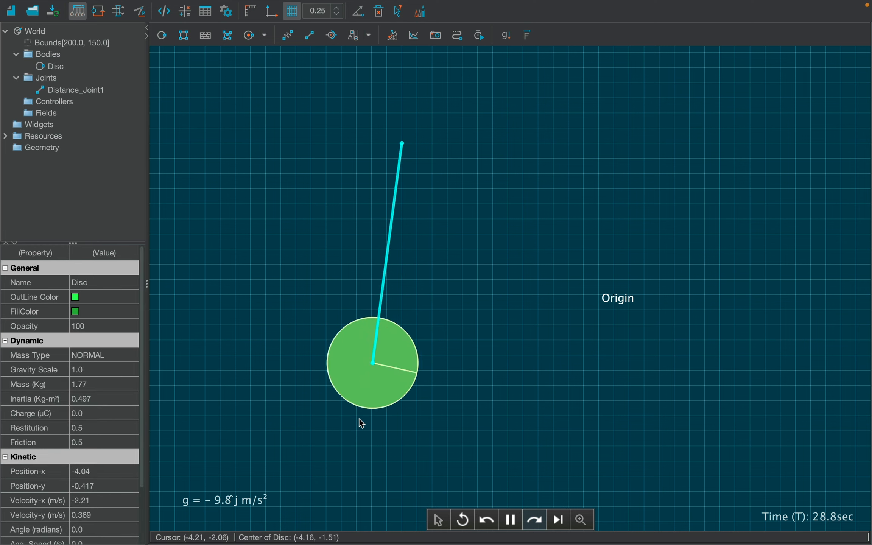
pyautogui.click(303, 410)
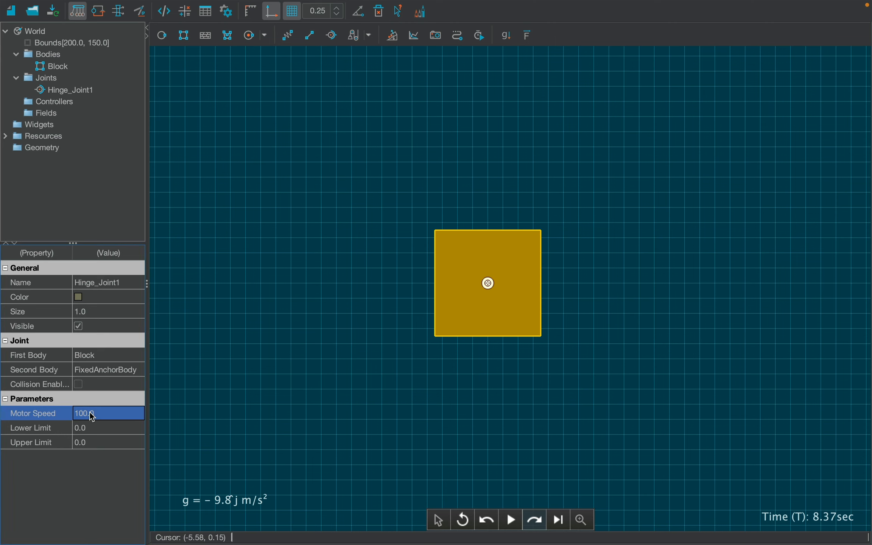
# Step: Run the simulation of the motor-driven hinged block, and set the hinge joint's motor speed to 0
pyautogui.click(509, 517)
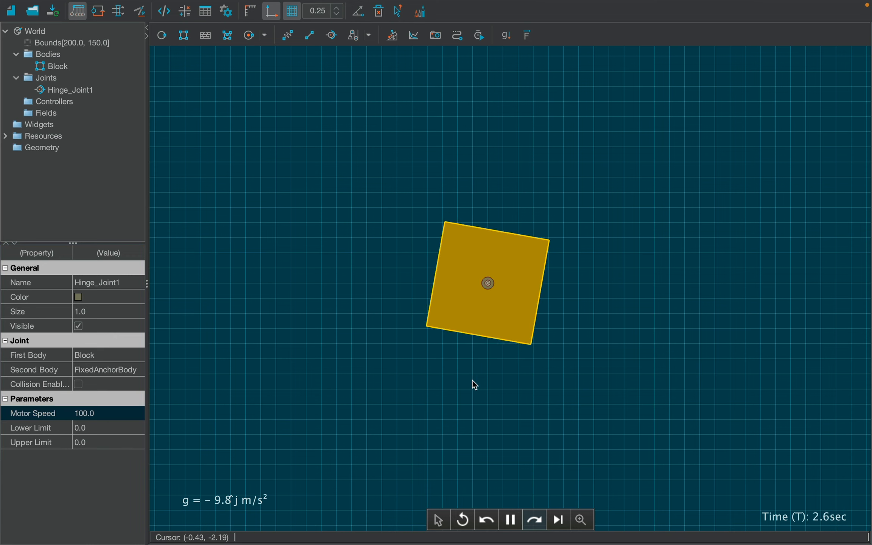
pyautogui.click(488, 283)
pyautogui.click(79, 414)
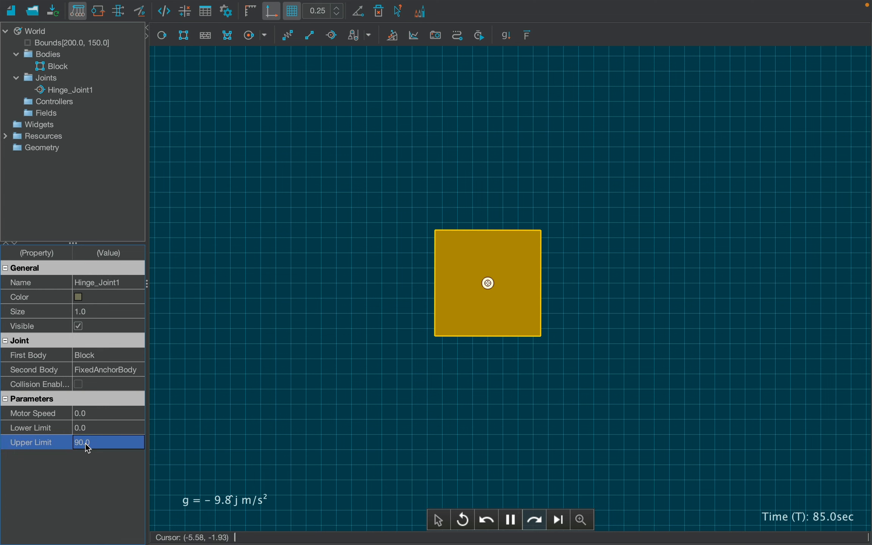
# Step: Pull the hinged block around its pivot in different directions to test its rotation limits
pyautogui.moveTo(449, 313); pyautogui.dragTo(525, 315)
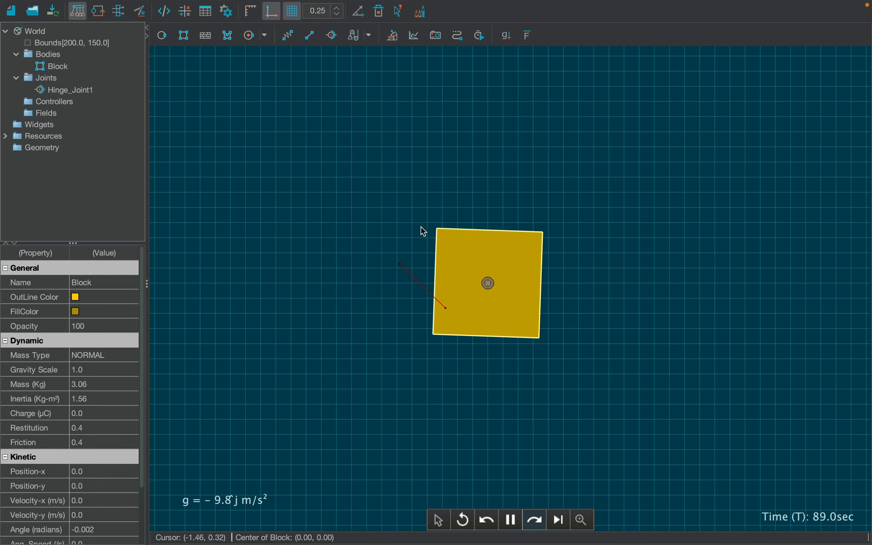
pyautogui.moveTo(416, 310); pyautogui.dragTo(603, 335)
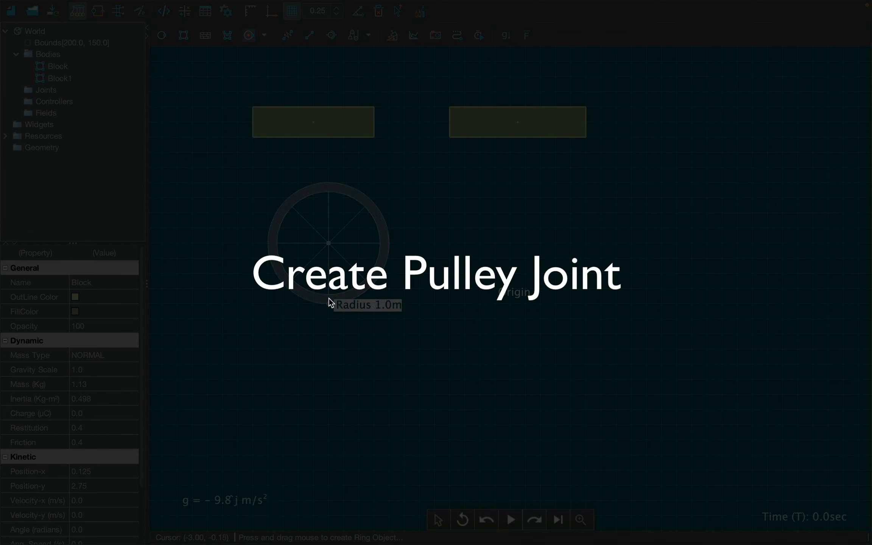
# Step: Draw a second ring with a radius of 1 m, centred at (-1.0, -1.0), below and right of the first ring
pyautogui.click(449, 351)
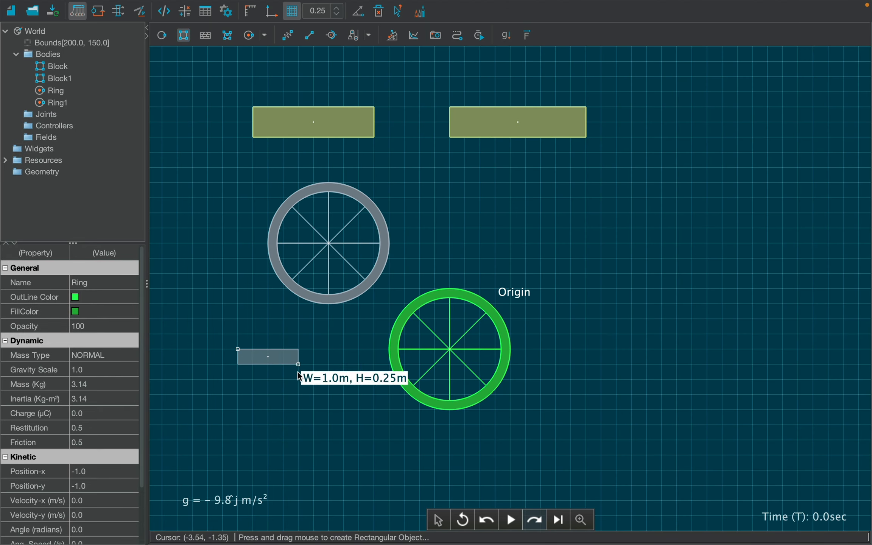
# Step: Draw two blocks about 1 m by 0.75 m, one below each ring's hanging position
pyautogui.moveTo(298, 375); pyautogui.dragTo(298, 398)
pyautogui.moveTo(420, 439); pyautogui.dragTo(481, 486)
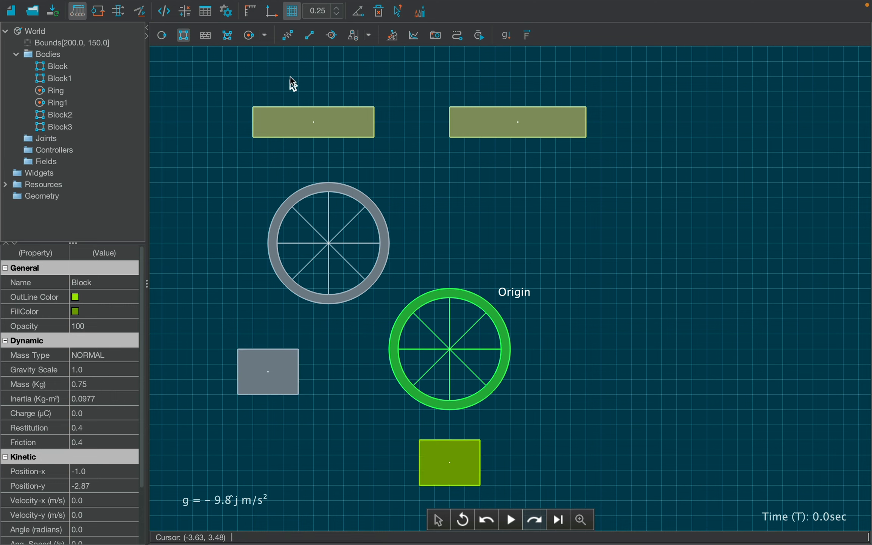
# Step: Set the mass type of both upper blocks to INFINITE so they act as fixed supports
pyautogui.click(295, 119)
pyautogui.click(100, 356)
pyautogui.click(93, 383)
pyautogui.click(504, 123)
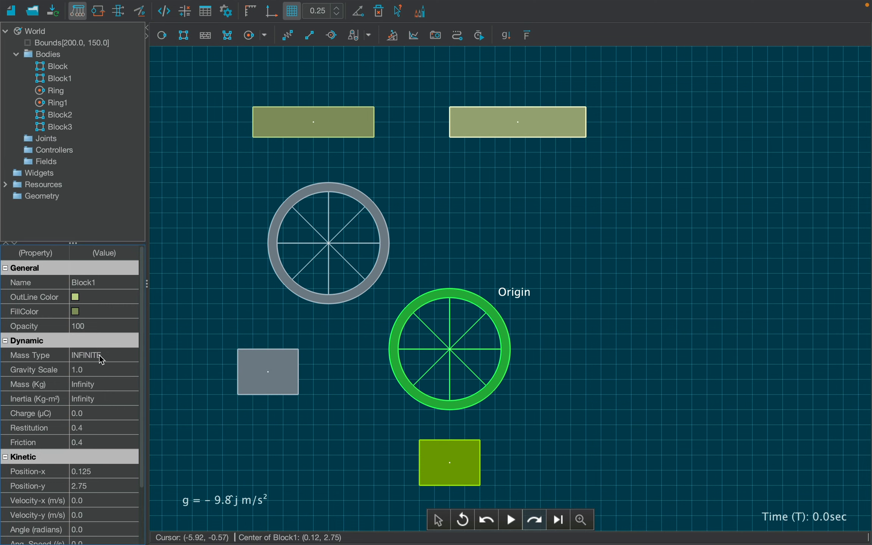
# Step: Connect the two rings, the lower blocks and the upper support blocks with five pulley joints, and run the simulation
pyautogui.click(374, 35)
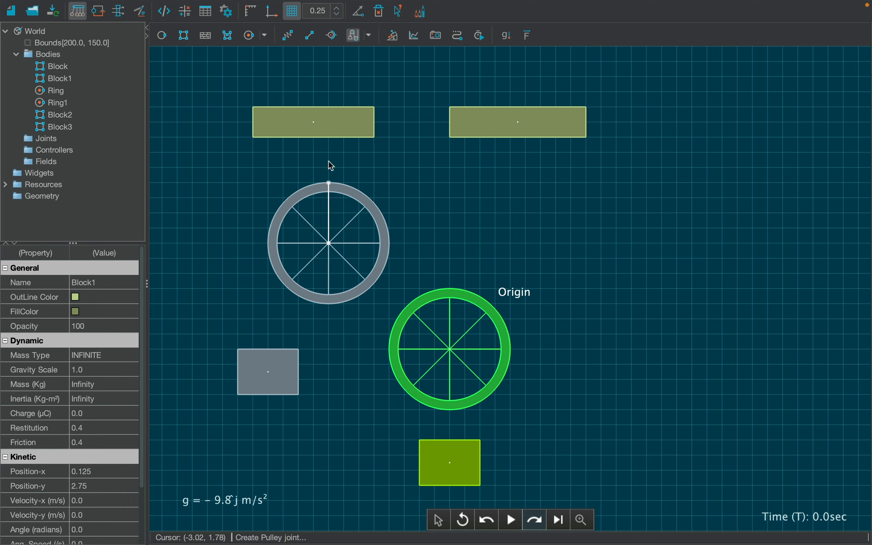
pyautogui.click(330, 122)
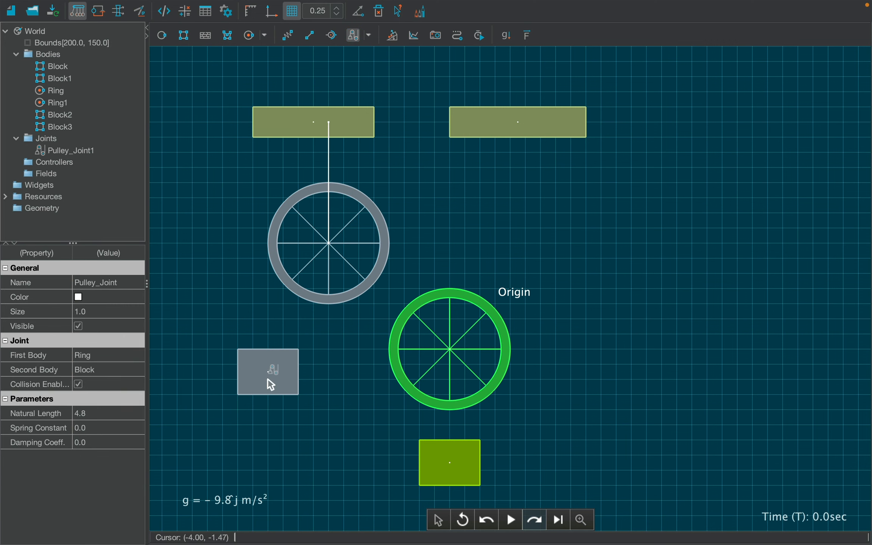
pyautogui.click(274, 242)
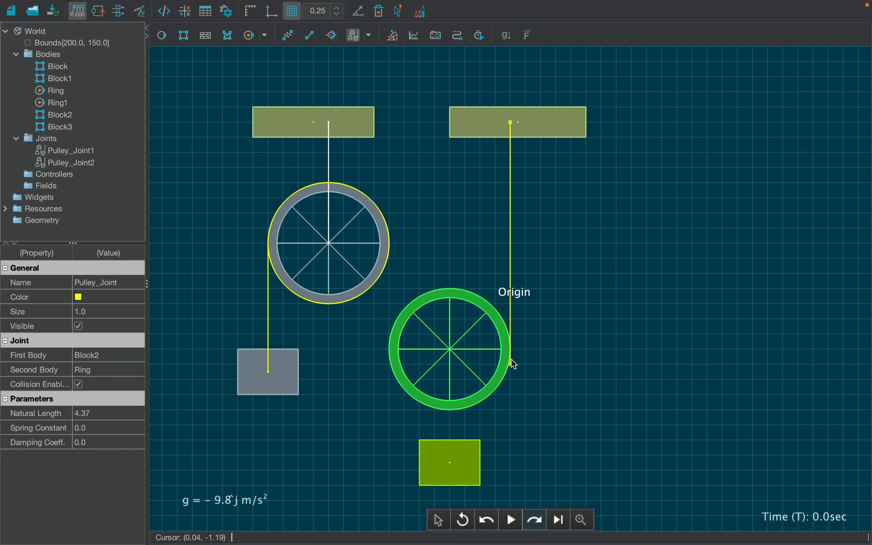
pyautogui.click(509, 347)
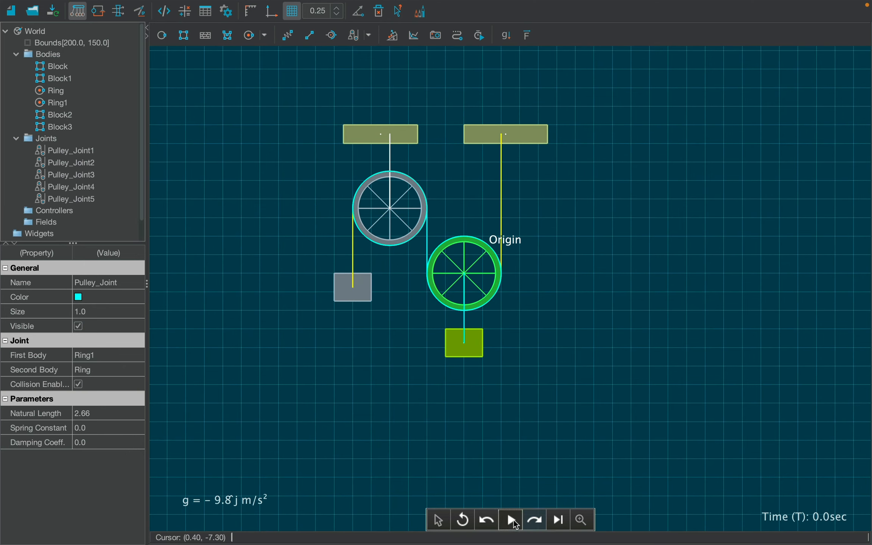
pyautogui.click(514, 522)
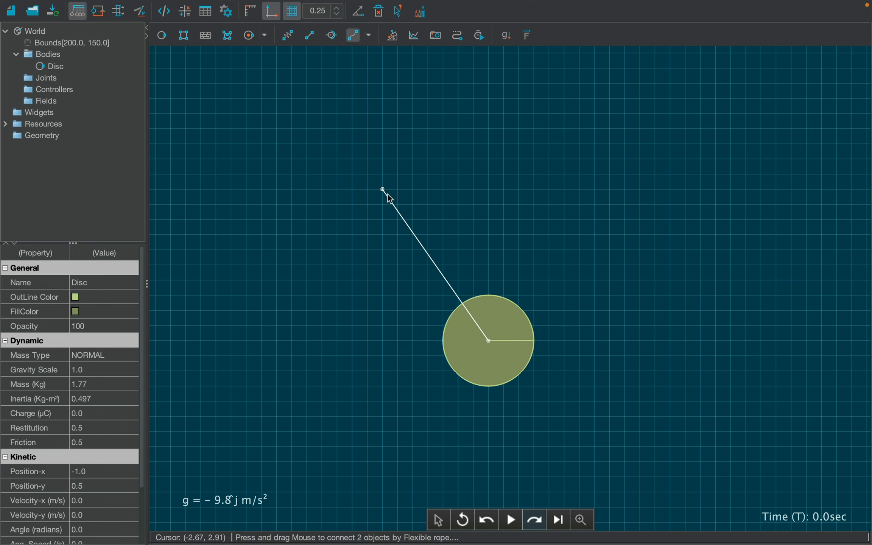
# Step: Attach the disc to a fixed background point with a rope joint and set the joint's maximum length to 4
pyautogui.moveTo(388, 196); pyautogui.dragTo(383, 190)
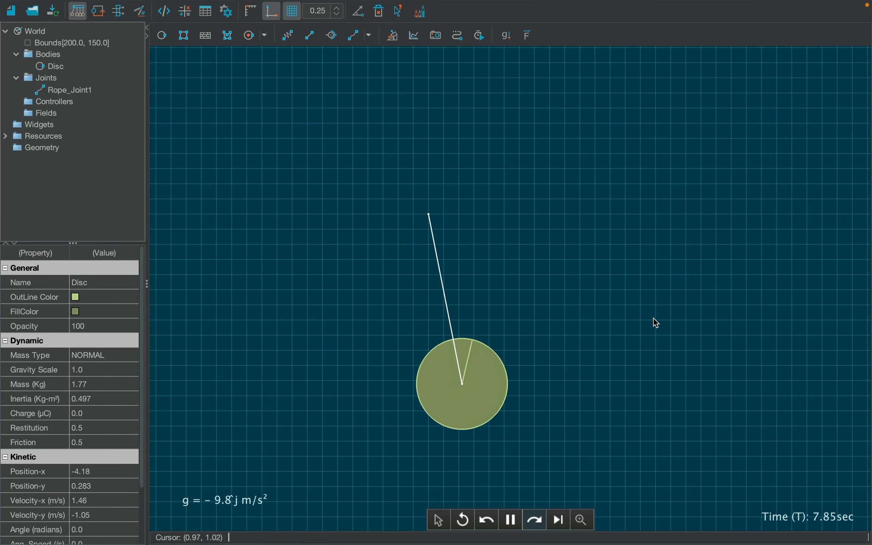
pyautogui.click(428, 216)
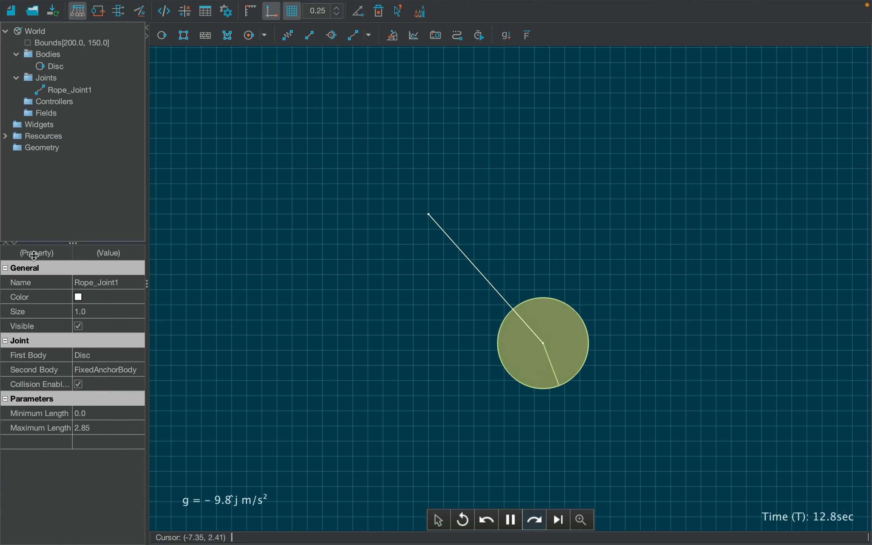
pyautogui.click(95, 427)
pyautogui.write('4')
pyautogui.press('Return')
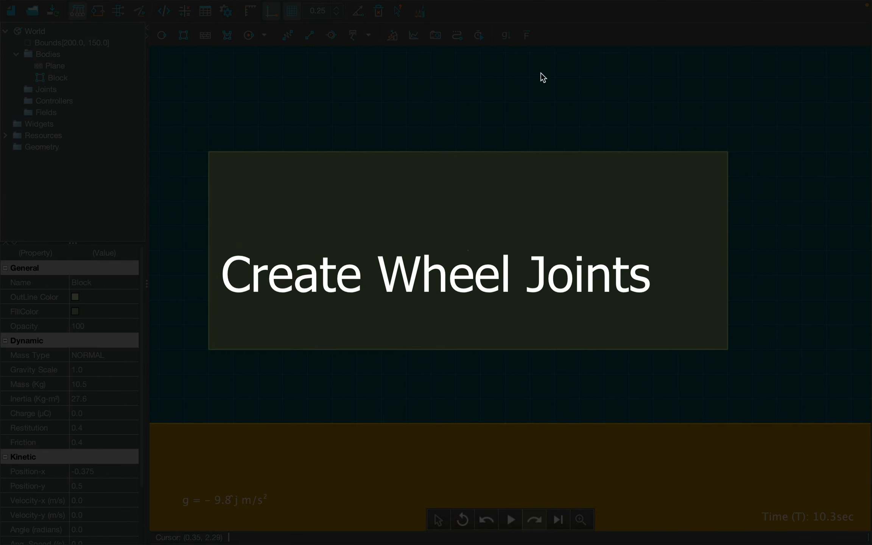
# Step: Place a disc at (1.5, -0.25) as the second wheel, and connect both discs to the block with vertical-axis wheel joints
pyautogui.click(658, 325)
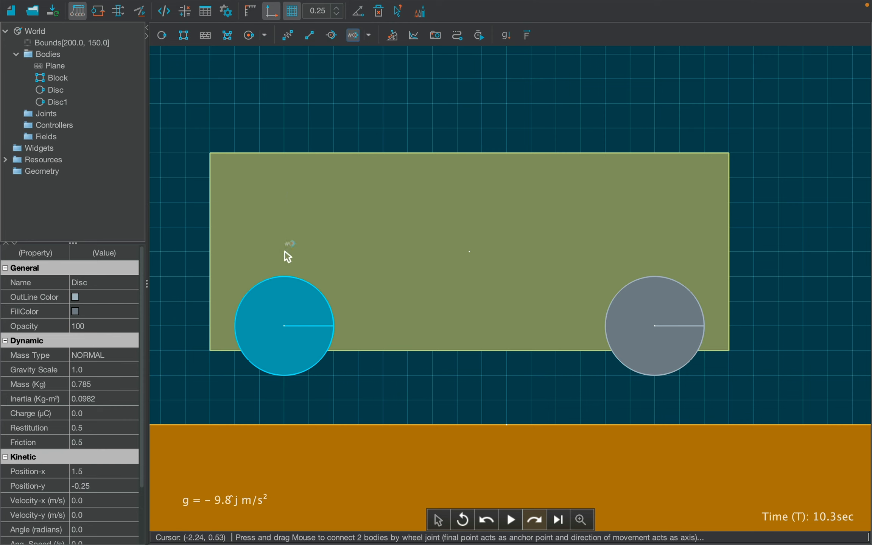
pyautogui.moveTo(284, 251); pyautogui.dragTo(287, 332)
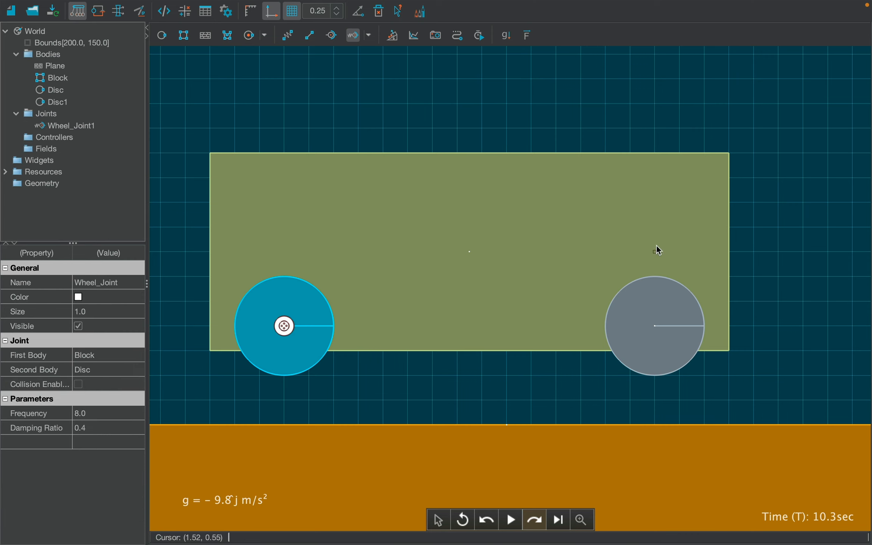
pyautogui.moveTo(655, 252); pyautogui.dragTo(658, 327)
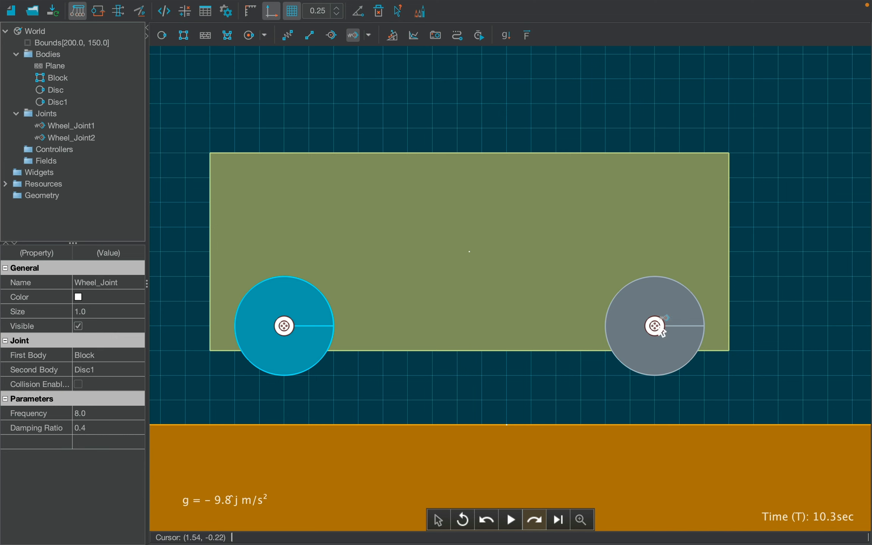
# Step: Run the simulation of the wheeled block and pull the block to test its wheel joints
pyautogui.scroll(-5, 509, 122)
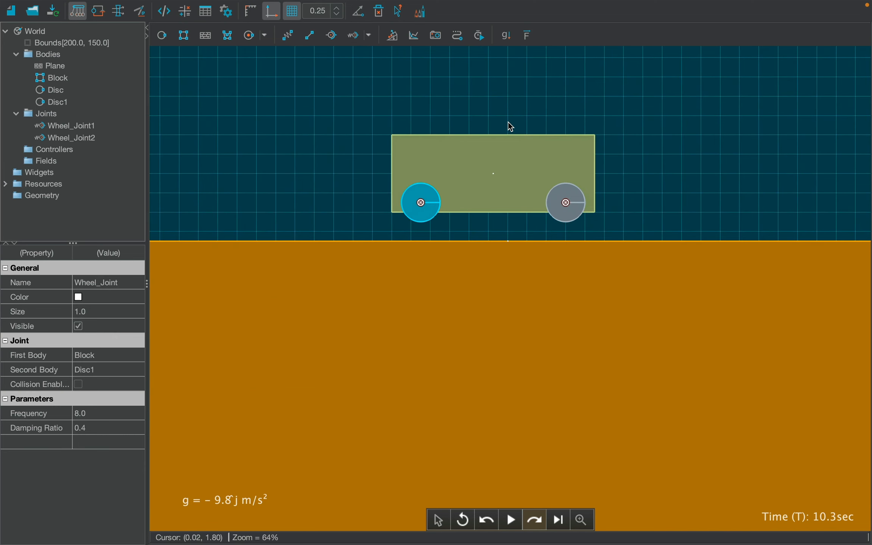
pyautogui.moveTo(508, 122); pyautogui.dragTo(431, 225)
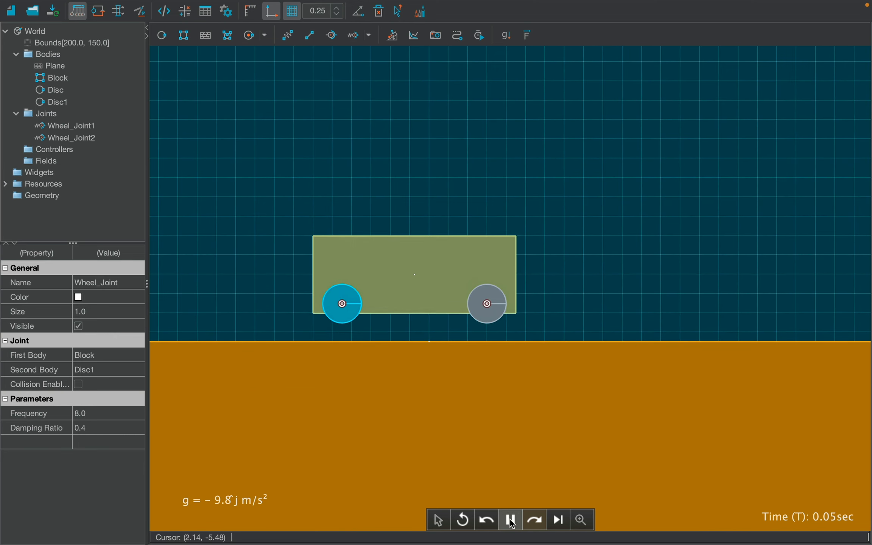
pyautogui.moveTo(443, 325); pyautogui.dragTo(427, 291)
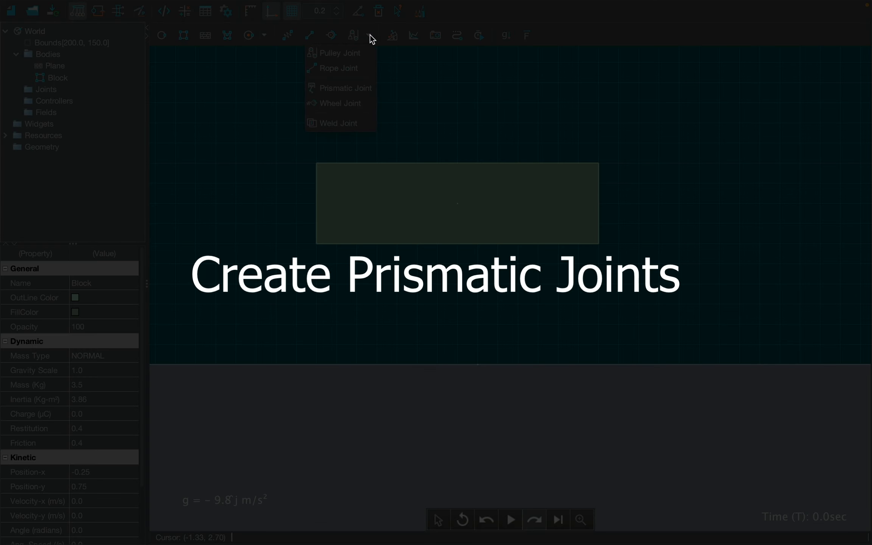
# Step: Create a vertical prismatic joint from the block's centre down to the plane
pyautogui.click(352, 88)
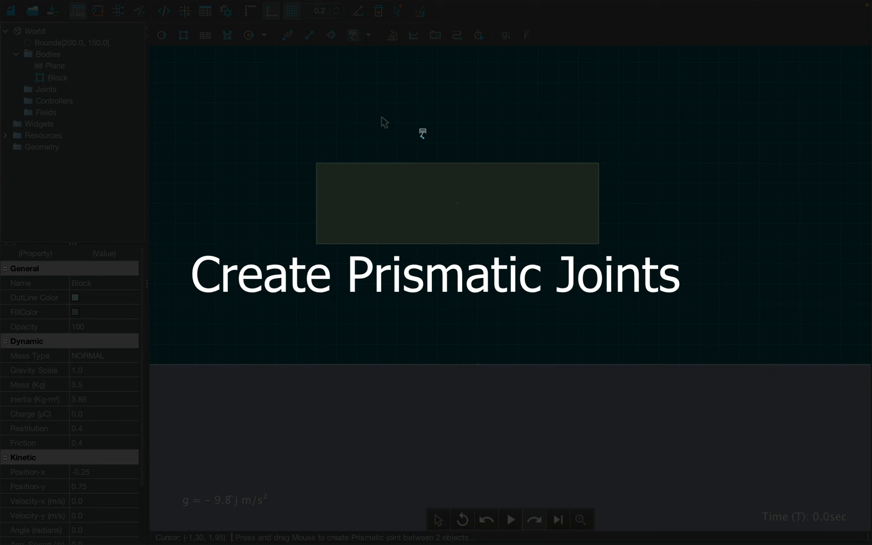
pyautogui.moveTo(458, 196); pyautogui.dragTo(463, 388)
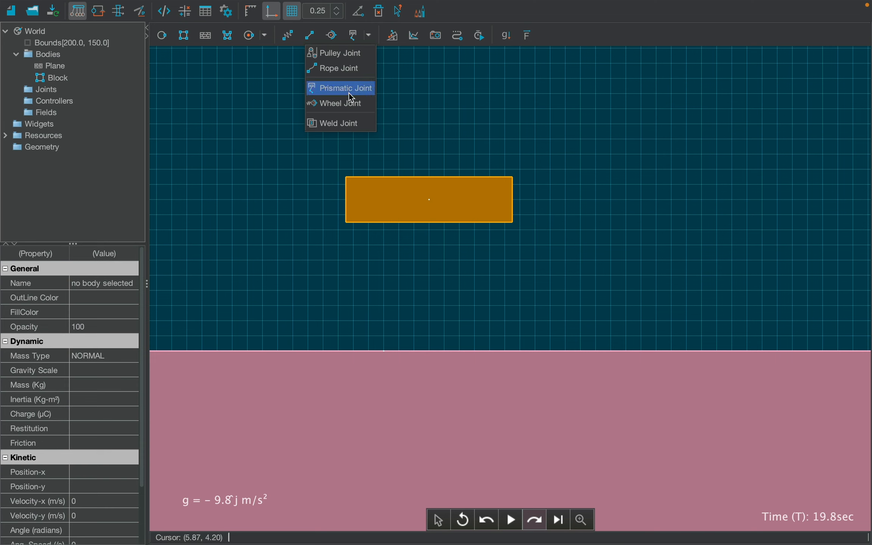
# Step: Connect the orange block to the pink plane with a vertical prismatic joint, and pull the block upward in the simulation
pyautogui.click(350, 92)
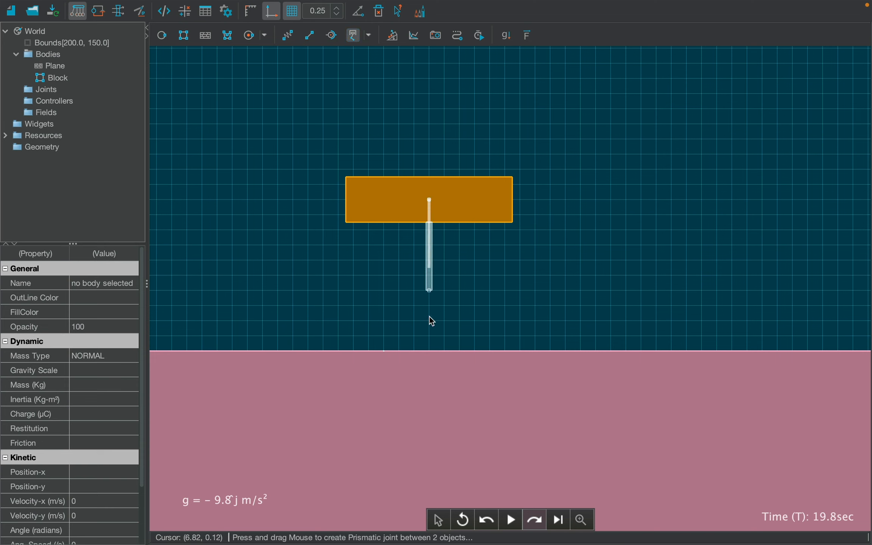
pyautogui.moveTo(433, 387); pyautogui.dragTo(435, 389)
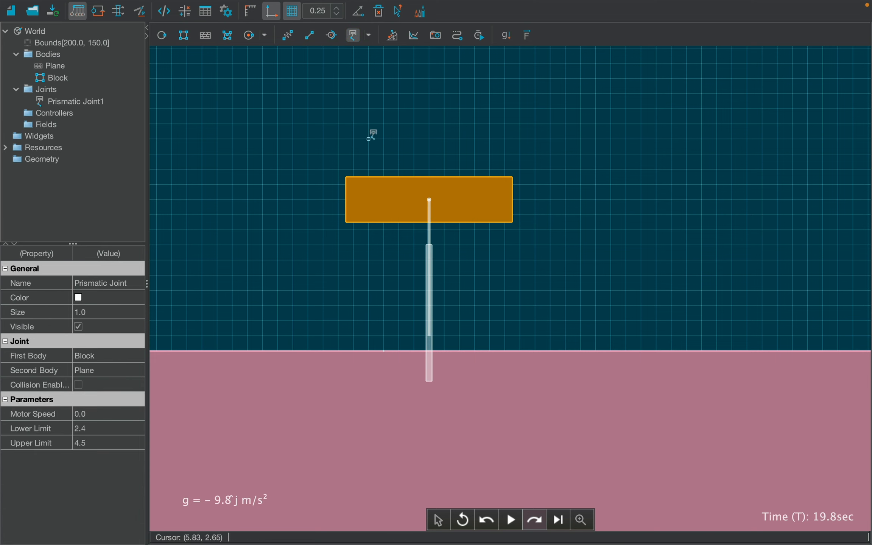
pyautogui.moveTo(383, 242); pyautogui.dragTo(362, 129)
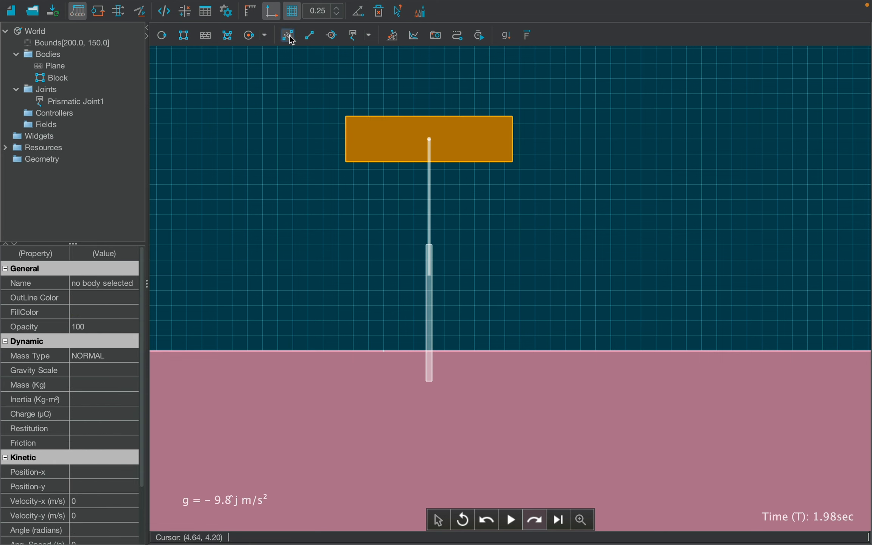
# Step: Add a vertical spring joint between the block and the plane beside the prismatic joint, and run the simulation
pyautogui.moveTo(460, 368); pyautogui.dragTo(461, 368)
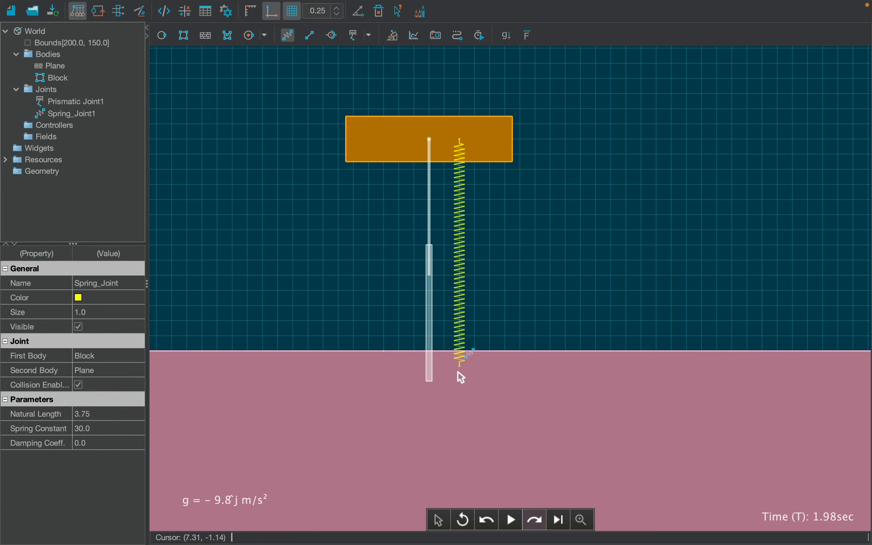
pyautogui.press('space')
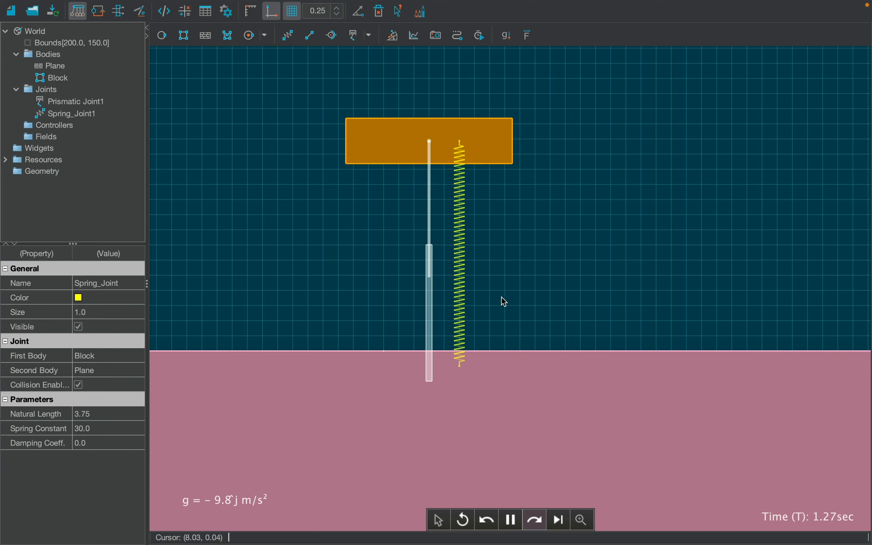
# Step: Set the prismatic joint's motor speed to 0.5
pyautogui.click(429, 341)
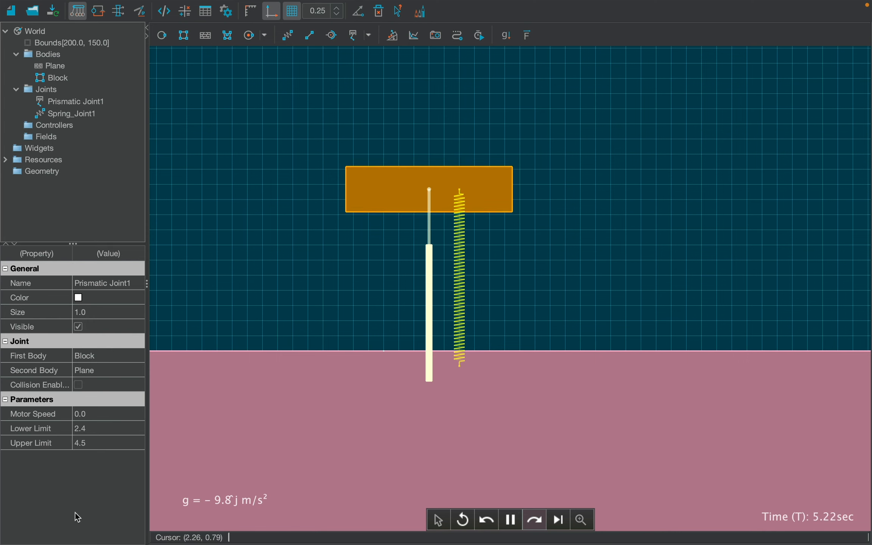
pyautogui.click(97, 414)
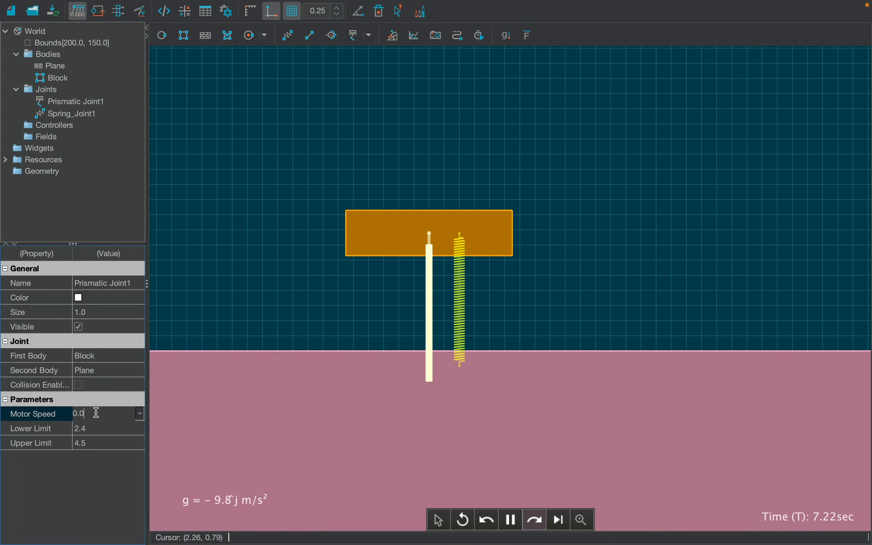
pyautogui.press('BackSpace')
pyautogui.write('5')
pyautogui.press('Return')
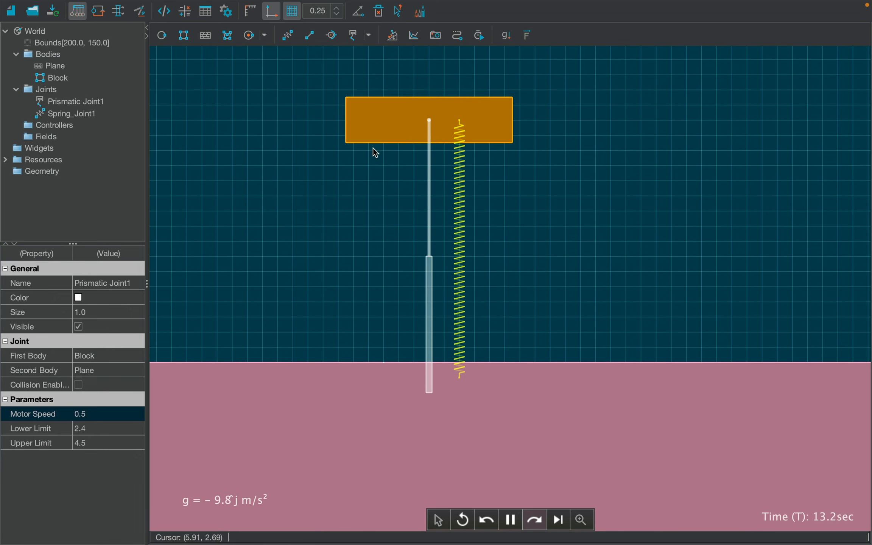
# Step: Pull the orange block downward along its prismatic joint, and select that joint again
pyautogui.click(376, 135)
pyautogui.moveTo(375, 162); pyautogui.dragTo(375, 246)
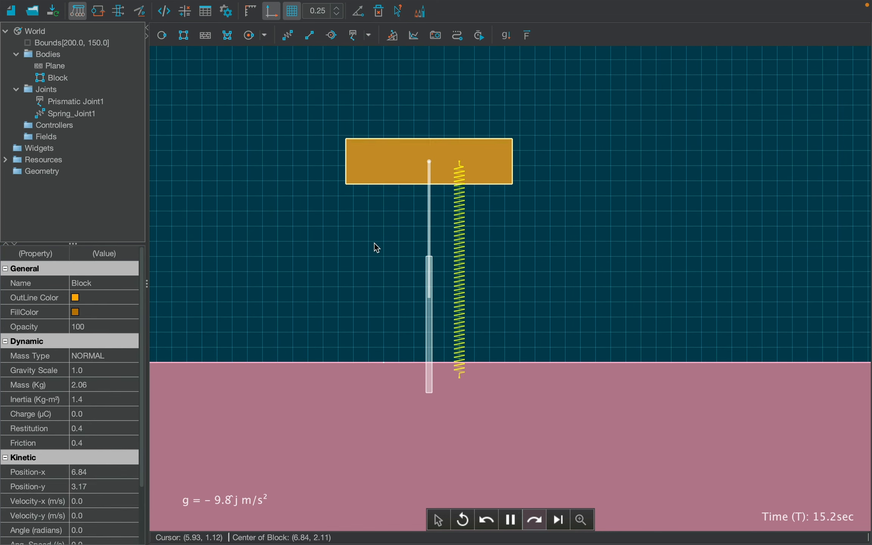
pyautogui.click(428, 279)
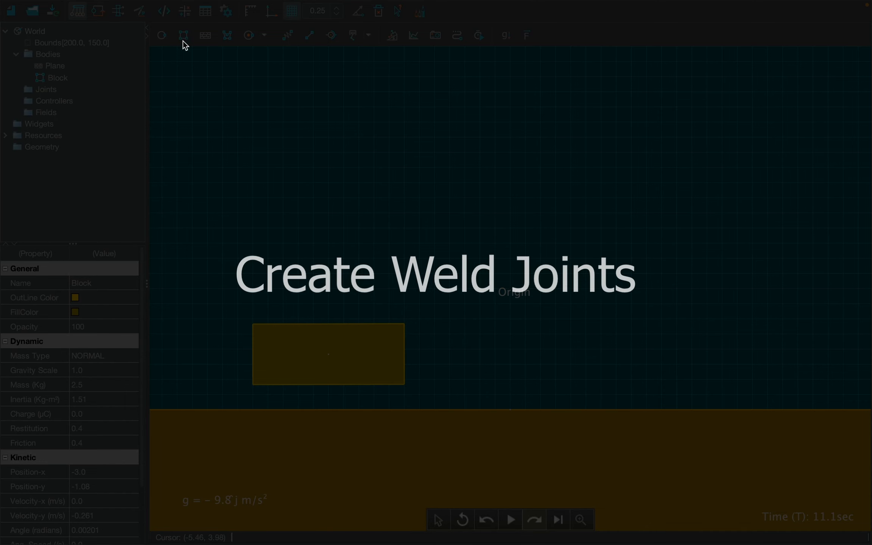
# Step: Draw a block 1.0 m by 1.25 m and a disc about 0.9 m in radius, overlapping opposite upper corners of the existing block
pyautogui.click(183, 35)
pyautogui.moveTo(374, 273); pyautogui.dragTo(435, 355)
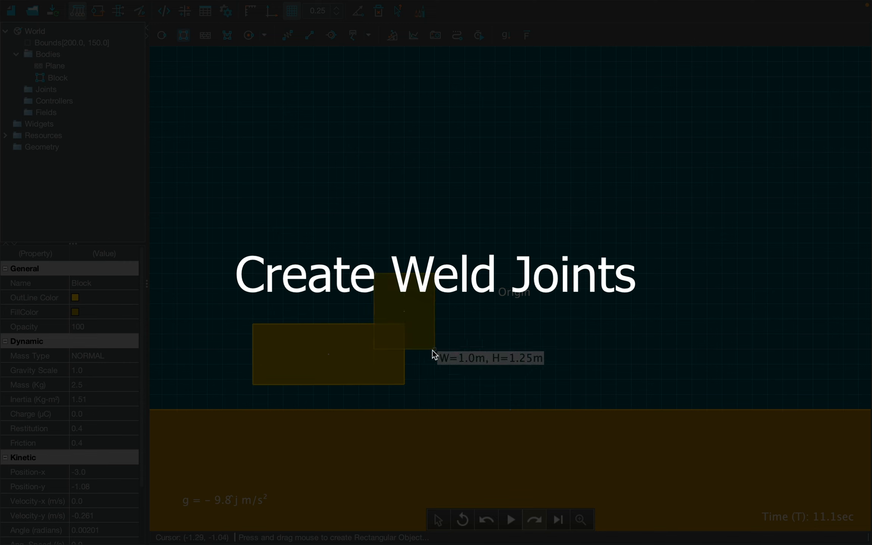
pyautogui.moveTo(261, 333); pyautogui.dragTo(272, 334)
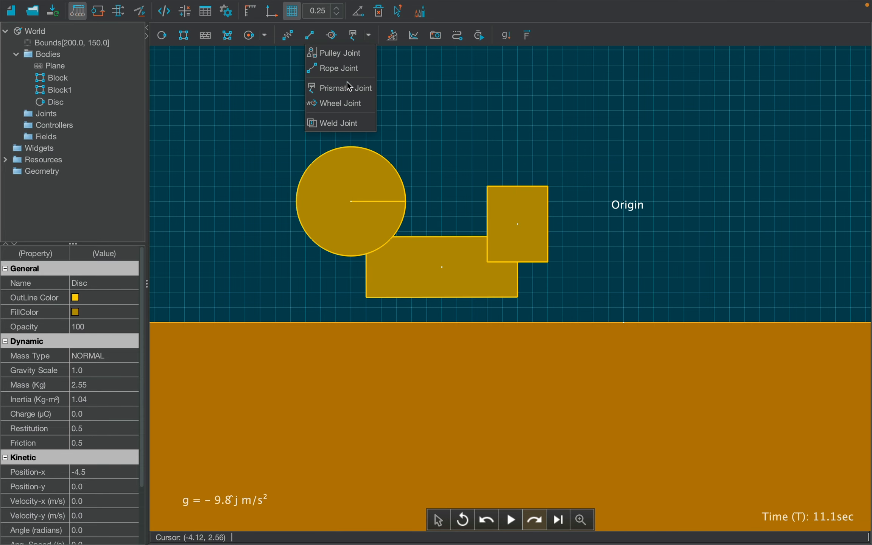
# Step: Weld the disc and the new block to the base block at their overlapping areas
pyautogui.click(350, 123)
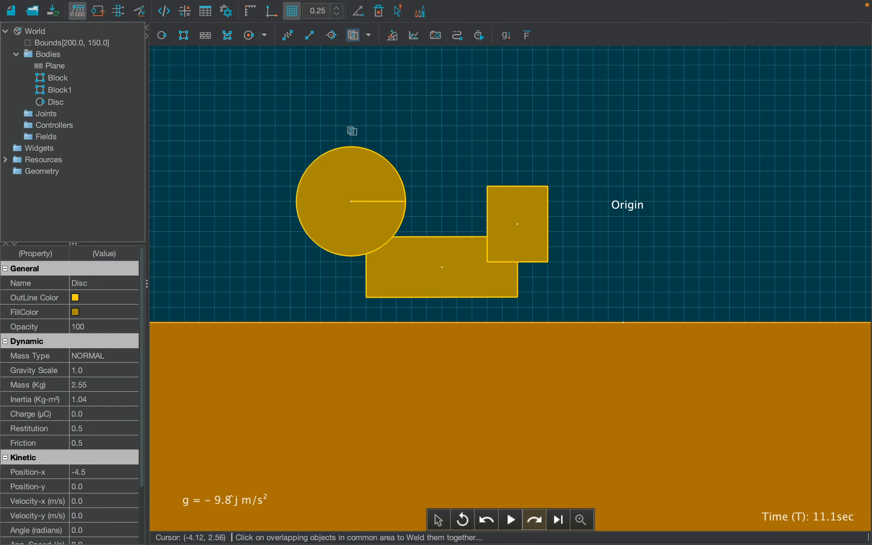
pyautogui.click(375, 246)
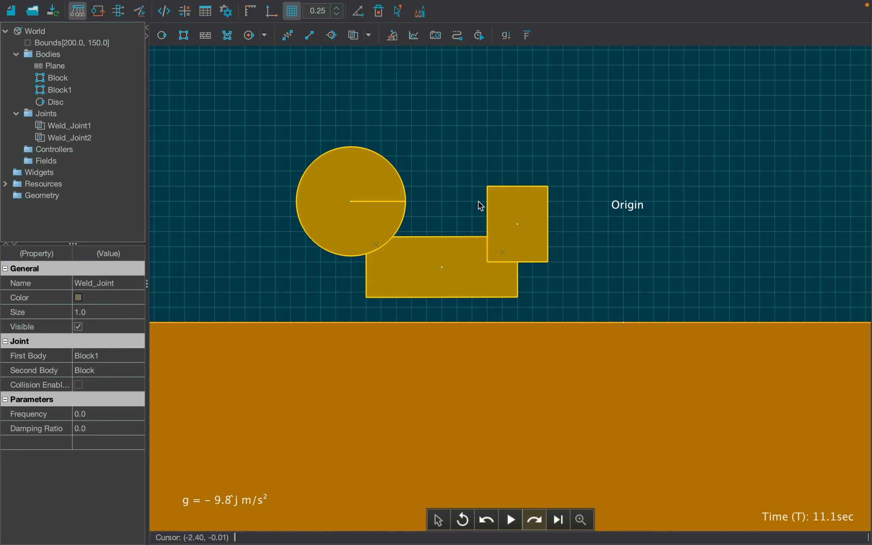
# Step: Change the color of both weld joints to black
pyautogui.scroll(5, 479, 201)
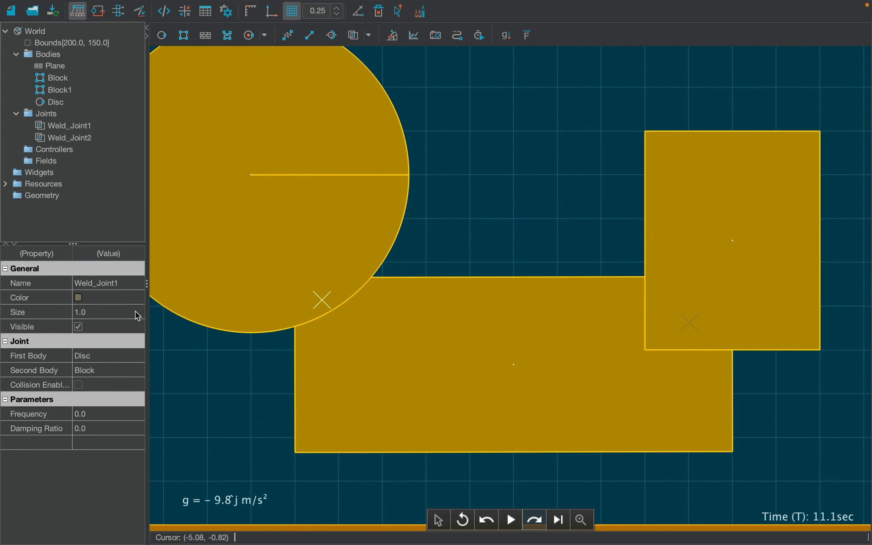
pyautogui.click(140, 298)
pyautogui.click(66, 385)
pyautogui.click(139, 302)
pyautogui.click(66, 384)
# Step: Run the simulation and pull the welded assembly upward by its disc
pyautogui.scroll(-5, 439, 217)
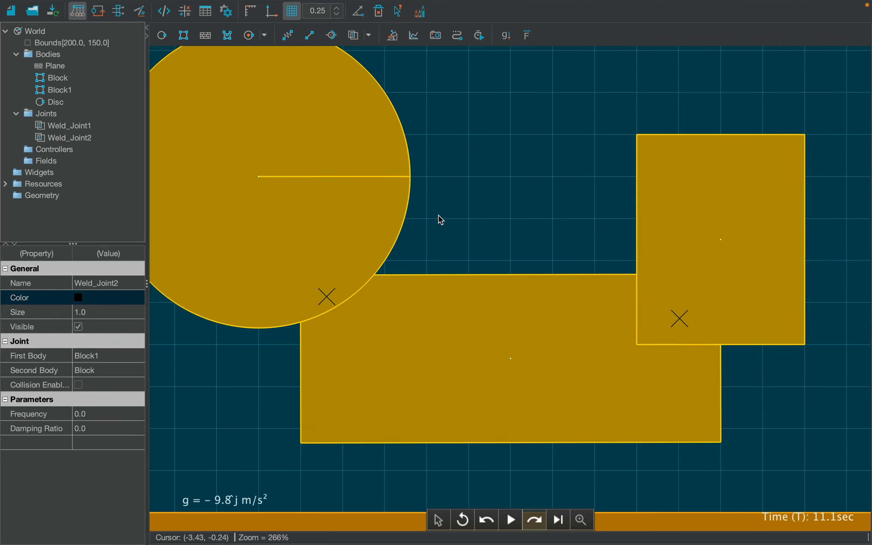
pyautogui.press('space')
pyautogui.moveTo(329, 248); pyautogui.dragTo(353, 147)
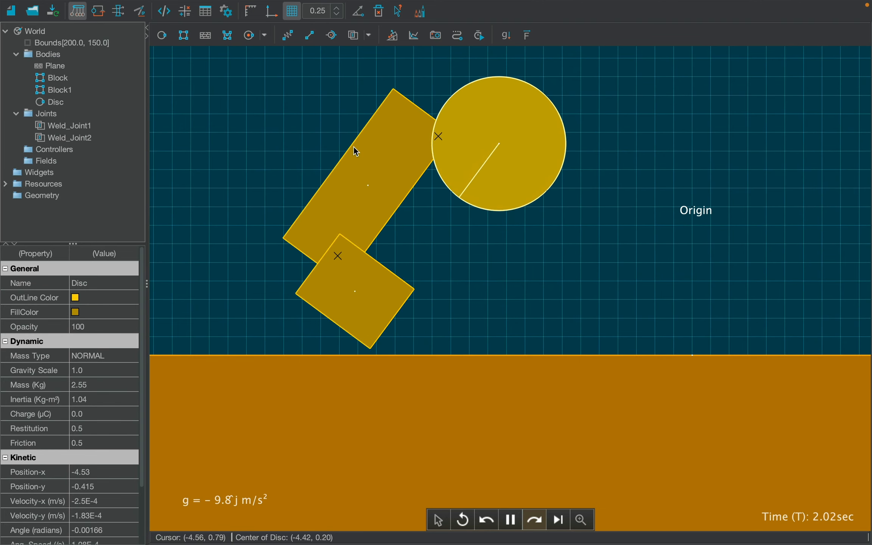
# Step: Open the frequency of the weld joint between disc and block for editing, and pull the welded assembly downward
pyautogui.click(442, 243)
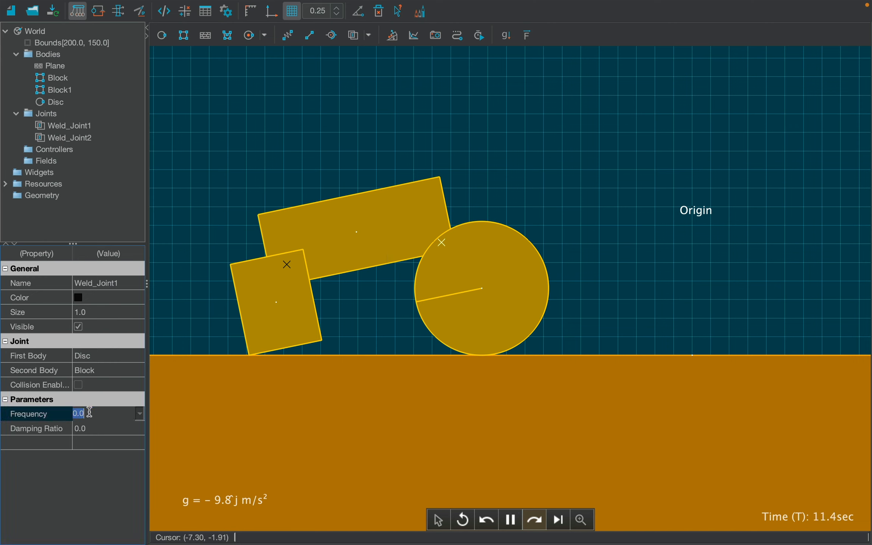
pyautogui.moveTo(386, 232); pyautogui.dragTo(388, 288)
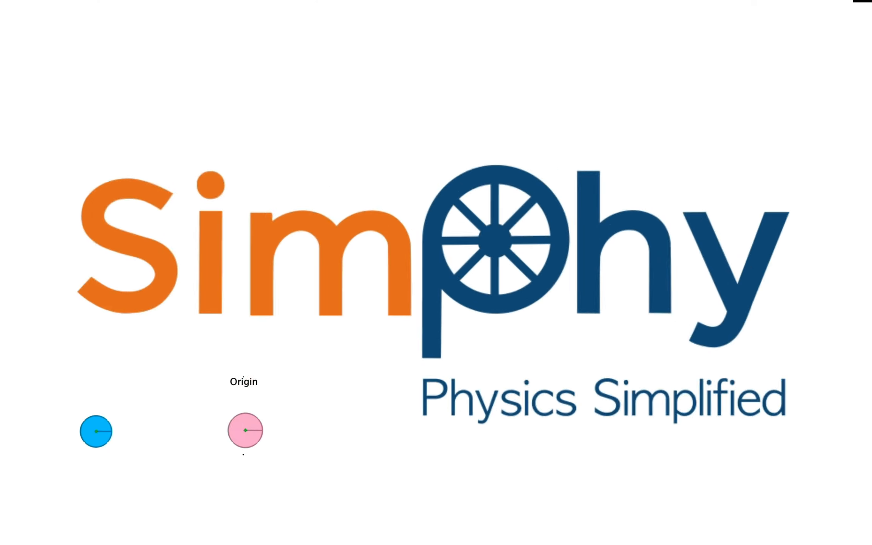